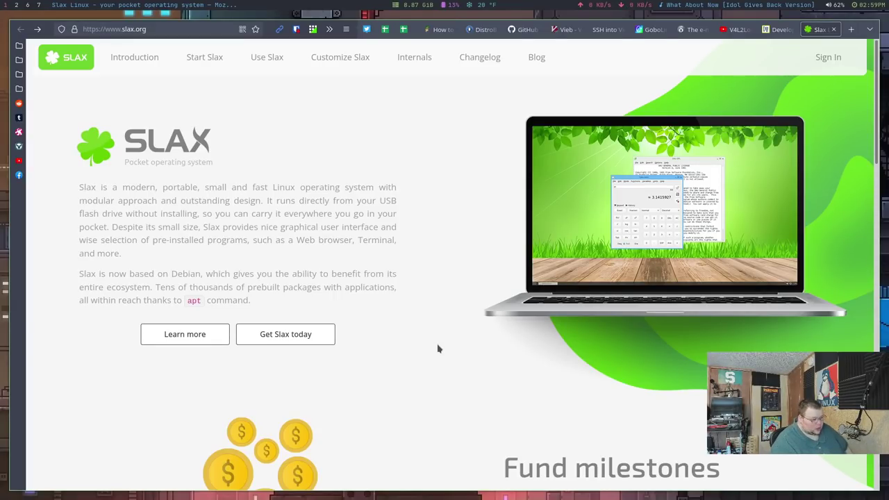
scroll(438, 349, "down", 4)
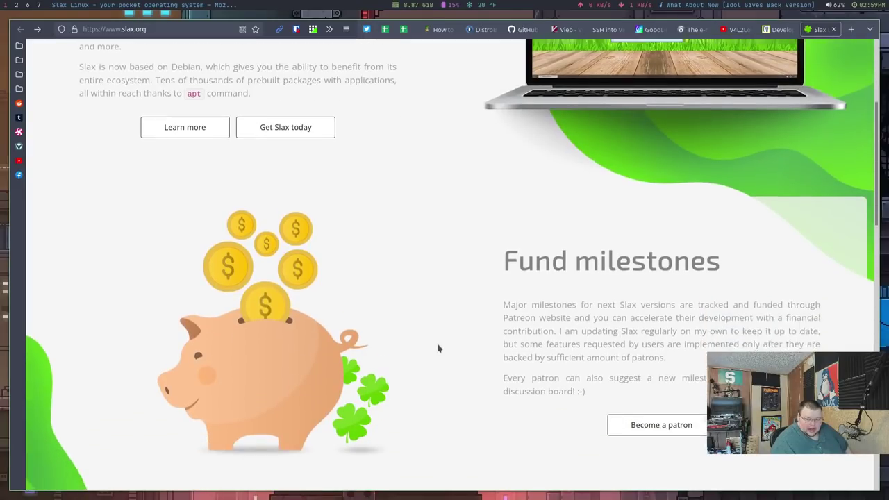
scroll(438, 349, "down", 6)
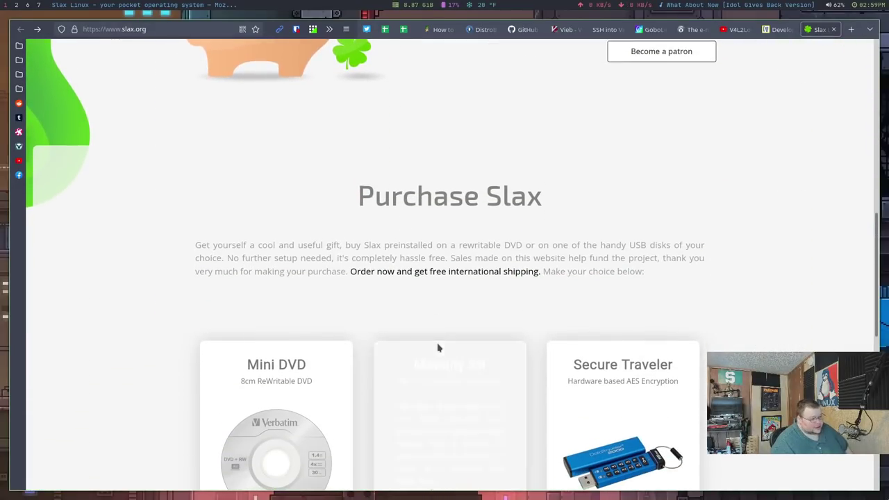
scroll(93, 323, "down", 4)
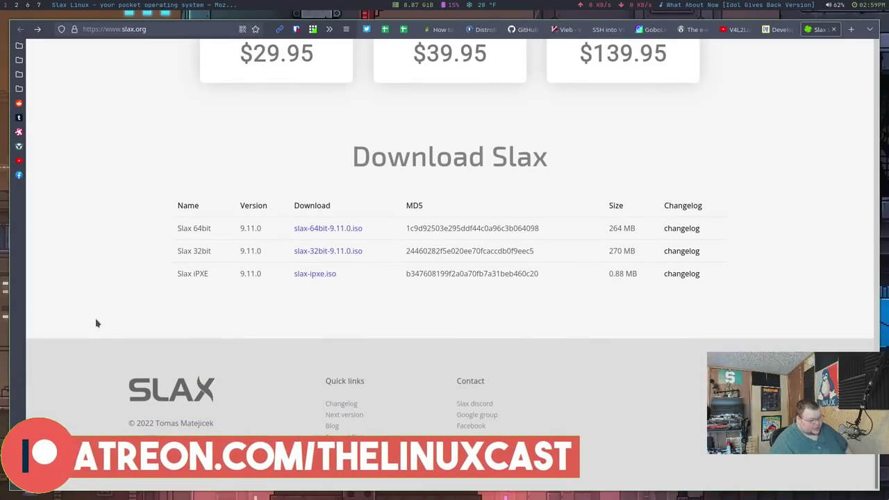
scroll(96, 323, "up", 2)
scroll(97, 323, "up", 18)
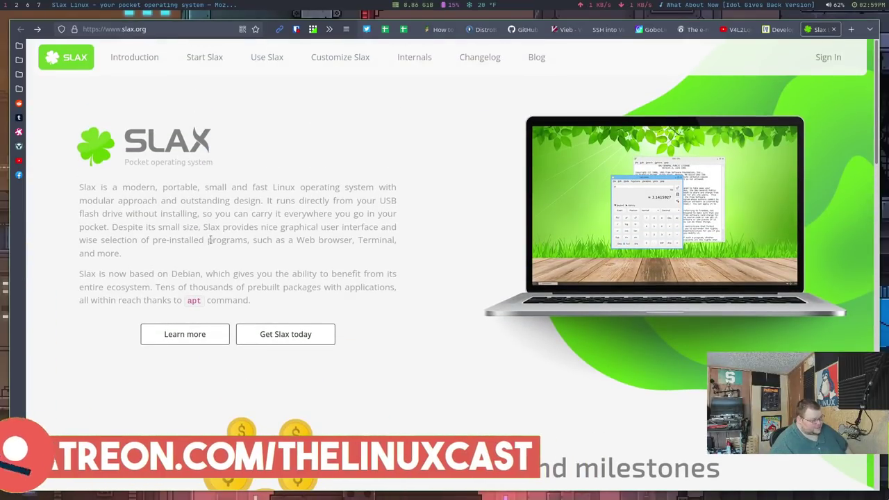
- Open the Slax Start guide and read its boot options, Persistent changes and cheatcode sections
left_click(207, 59)
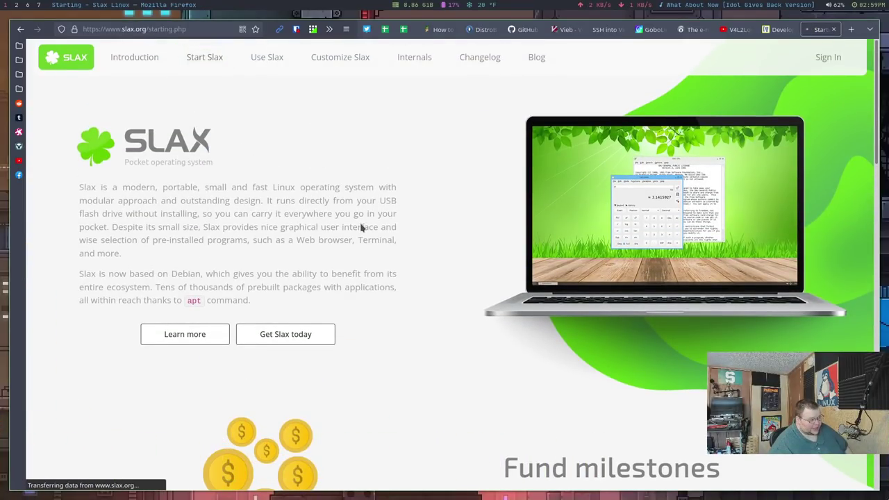
scroll(139, 165, "down", 10)
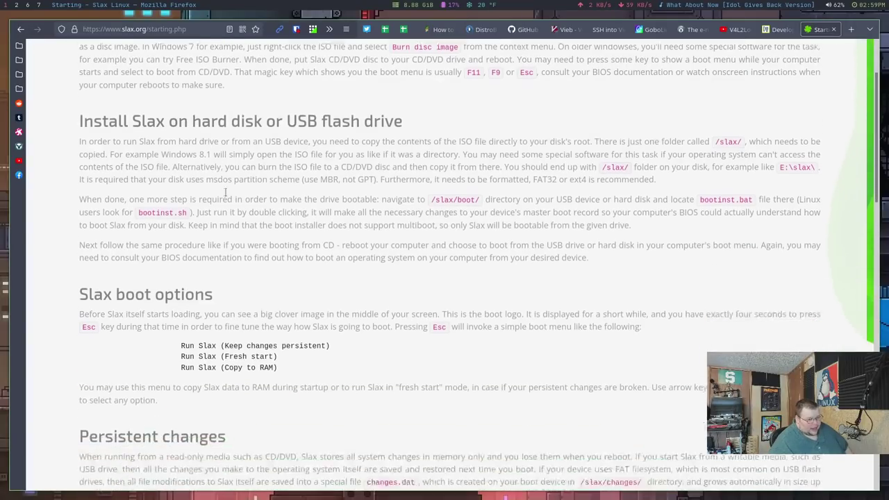
scroll(232, 198, "down", 1)
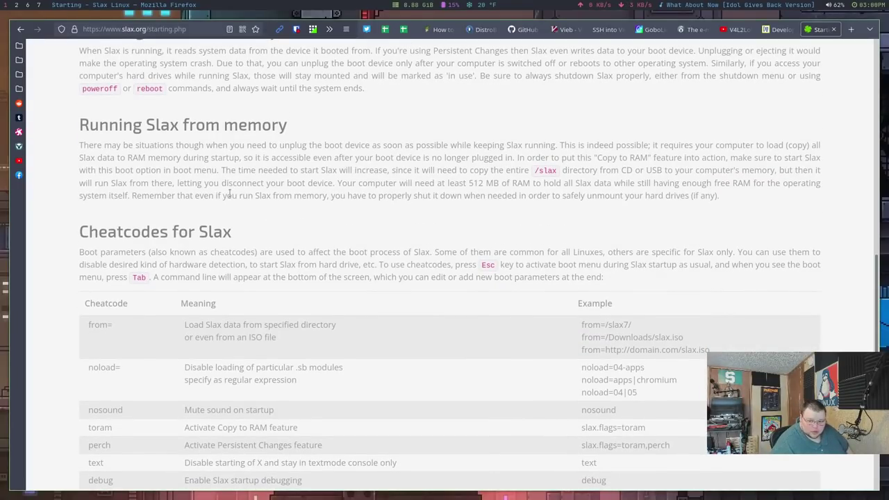
scroll(186, 295, "up", 7)
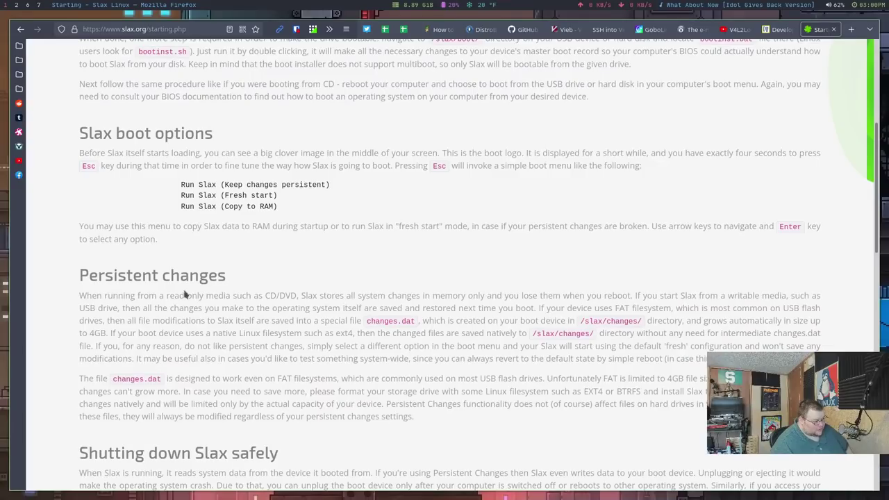
left_click_drag(88, 275, 218, 274)
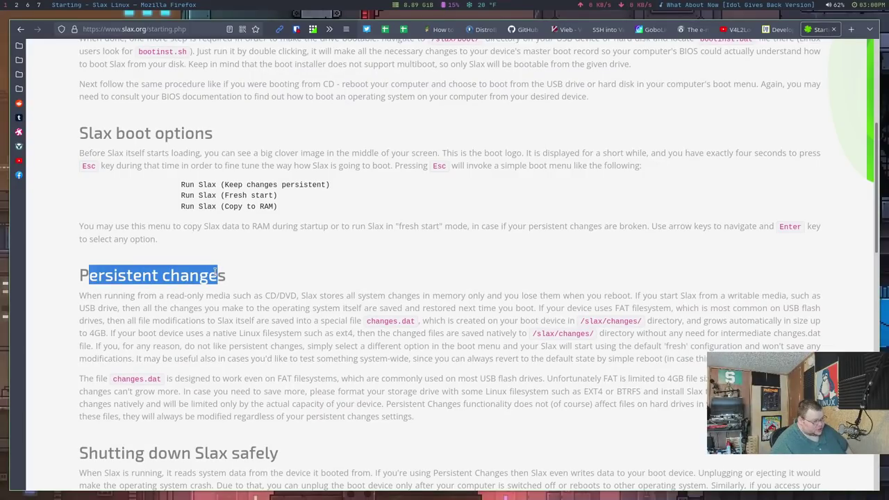
scroll(217, 274, "up", 2)
left_click(177, 238)
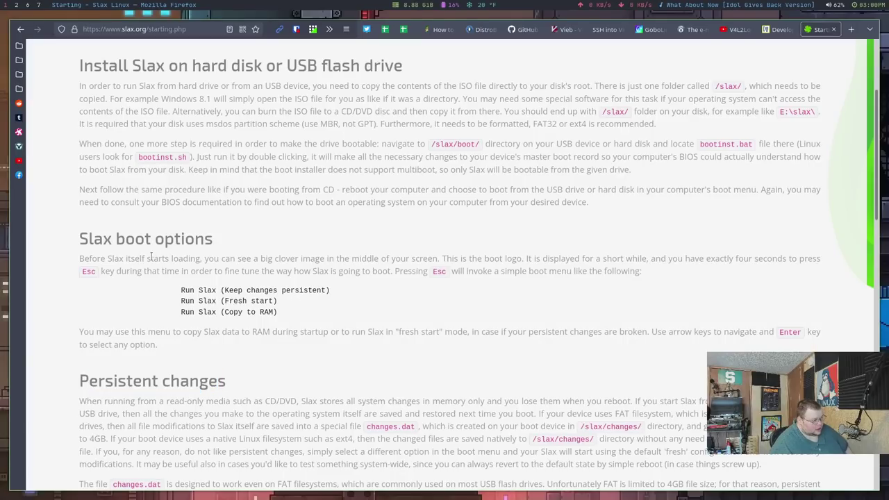
scroll(151, 257, "up", 3)
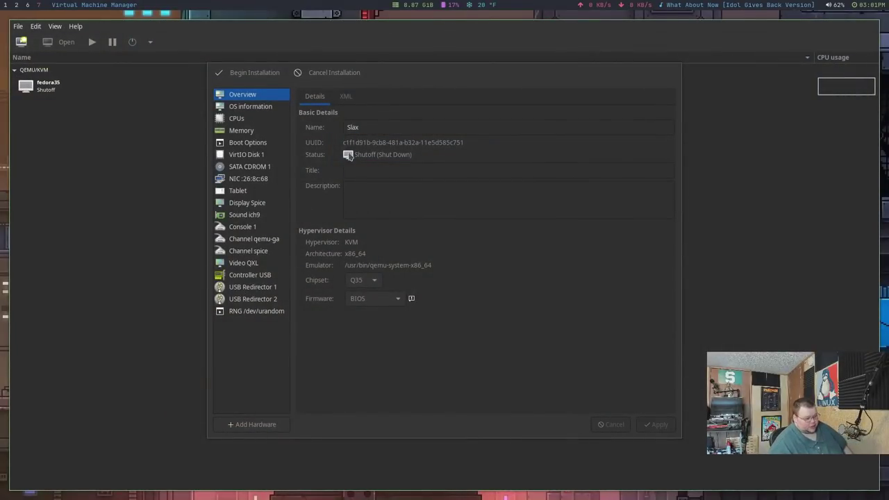
- Begin the Slax VM installation and switch its console to fullscreen
left_click(252, 73)
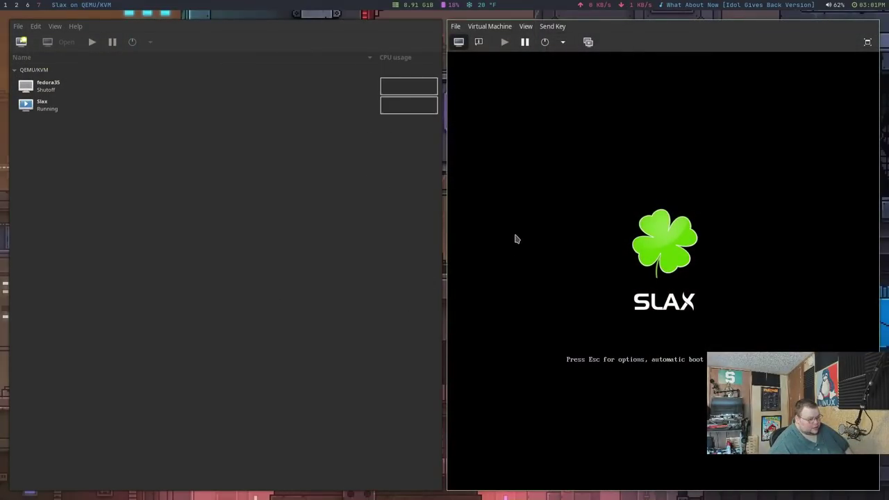
left_click(524, 26)
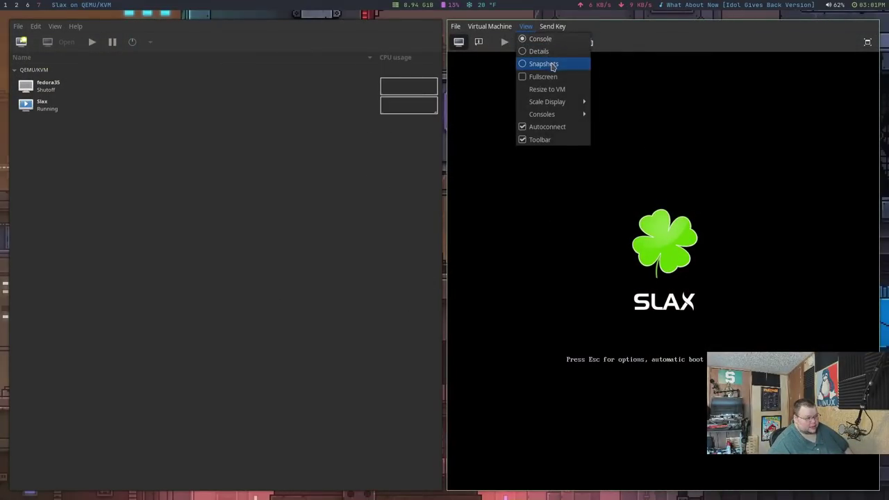
left_click(544, 77)
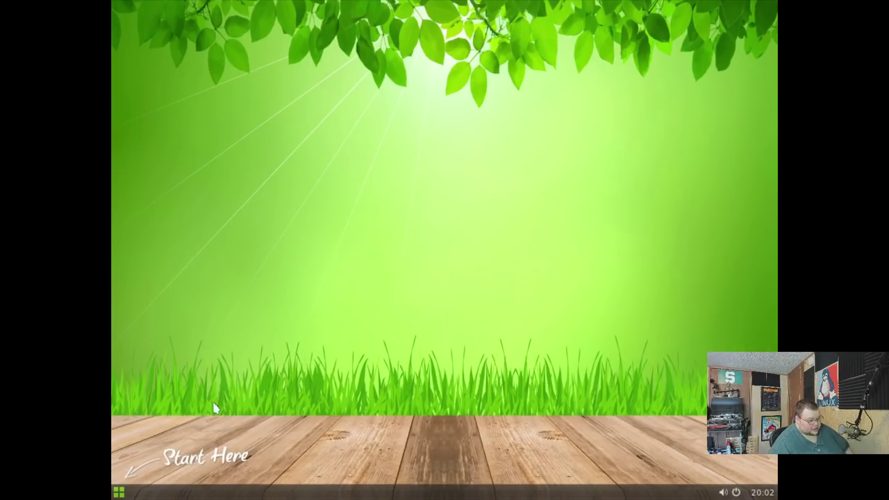
- Open, close and reopen the Slax application launcher to reach Video Player
left_click(119, 492)
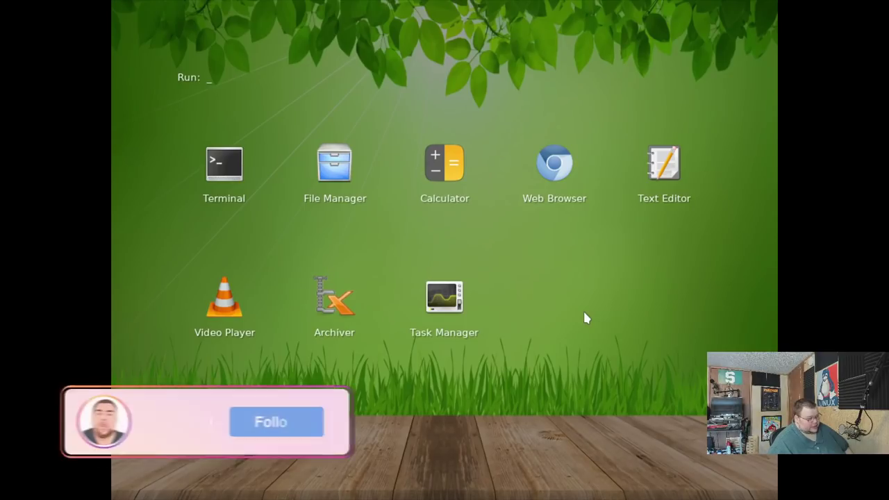
left_click(579, 390)
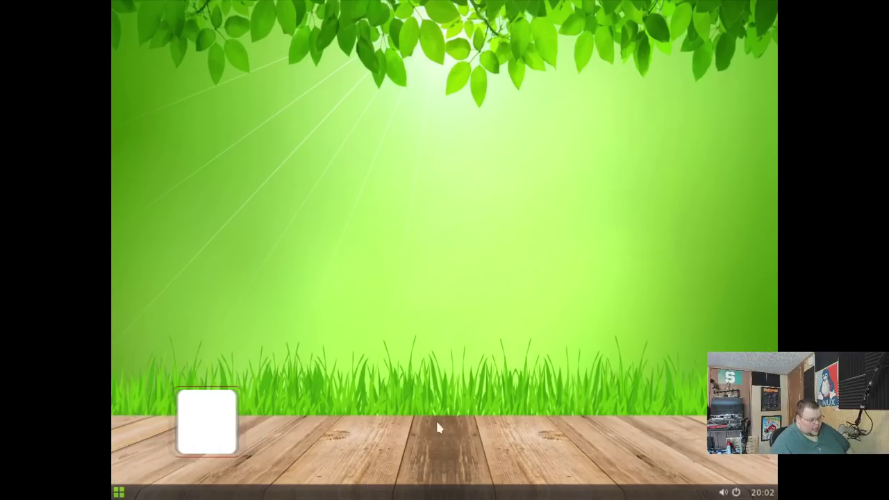
left_click(118, 493)
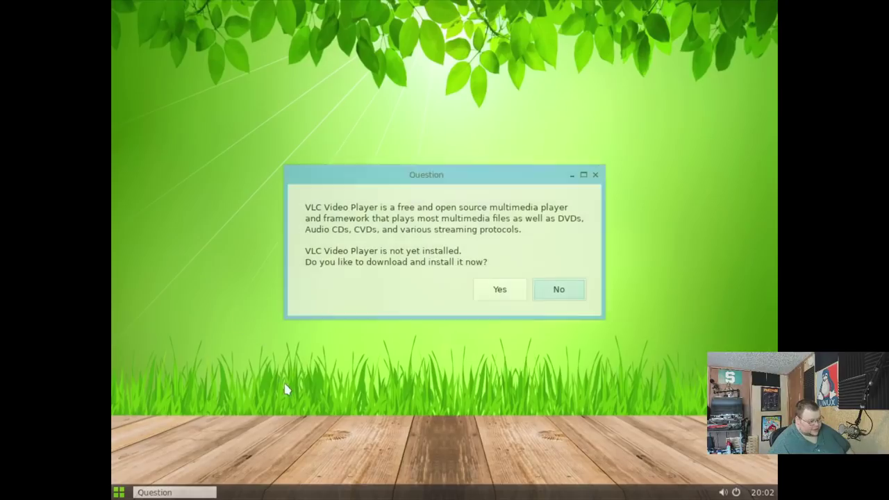
- Accept downloading and installing VLC, then nudge the opened VLC window down and right
left_click(501, 290)
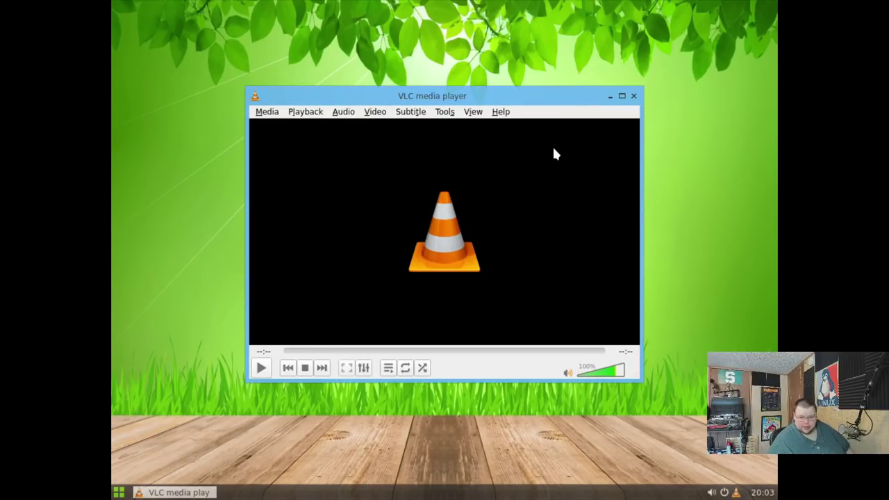
left_click_drag(535, 103, 567, 122)
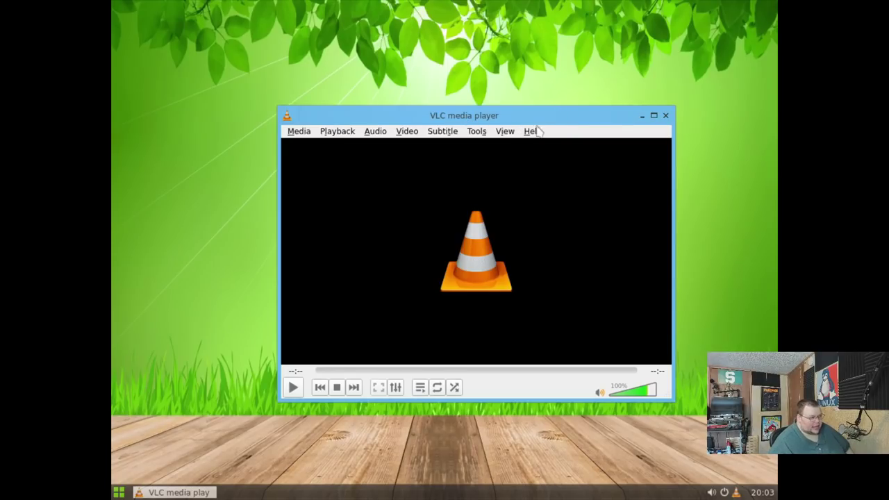
- Close VLC, open a terminal and run uname -a
left_click(665, 116)
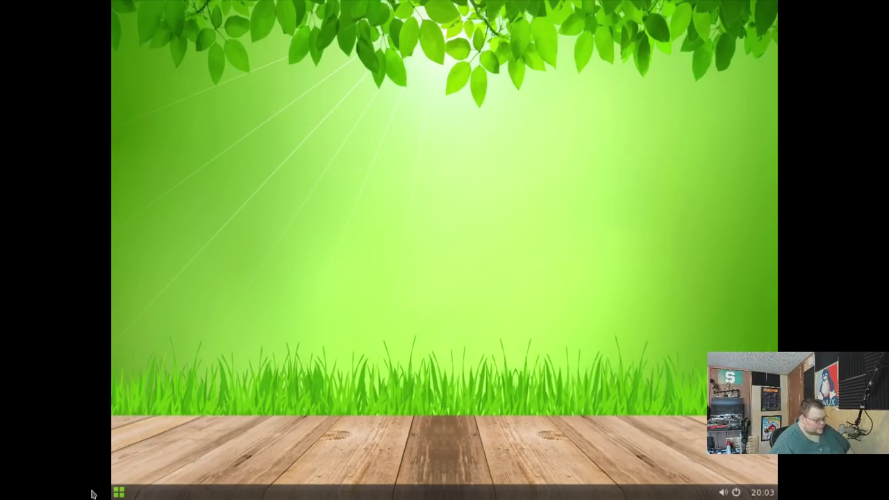
key("super")
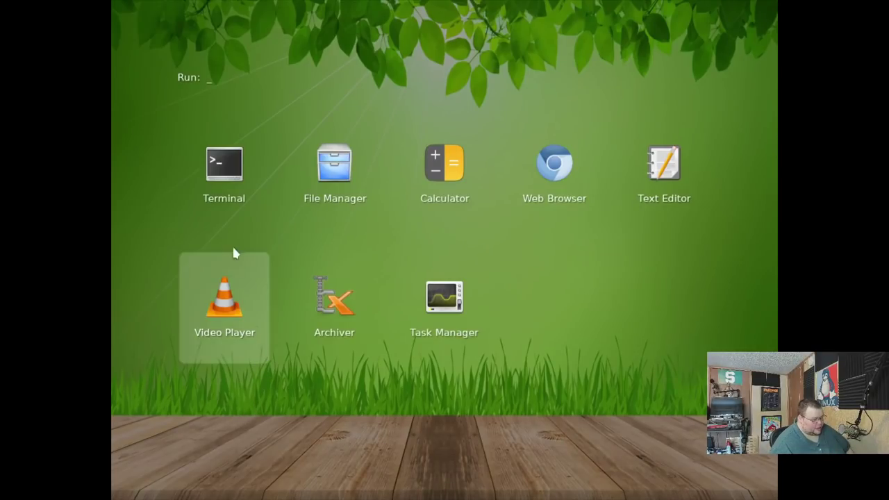
left_click(222, 182)
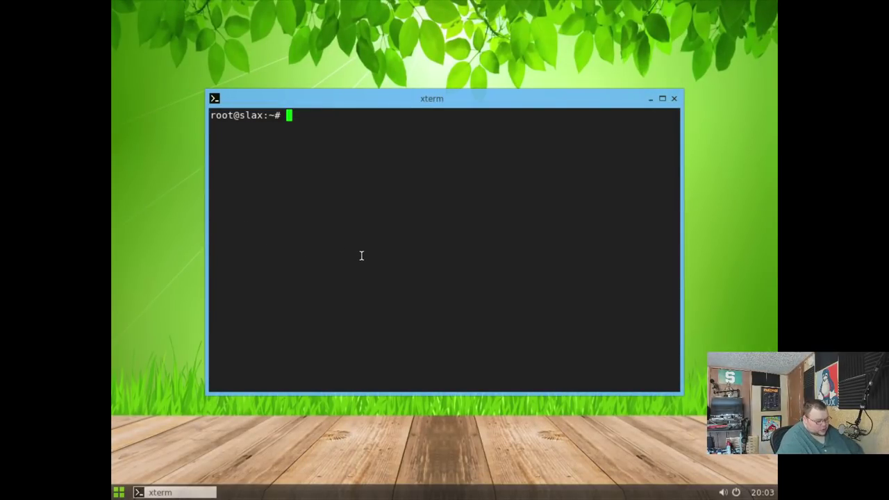
type("uname -")
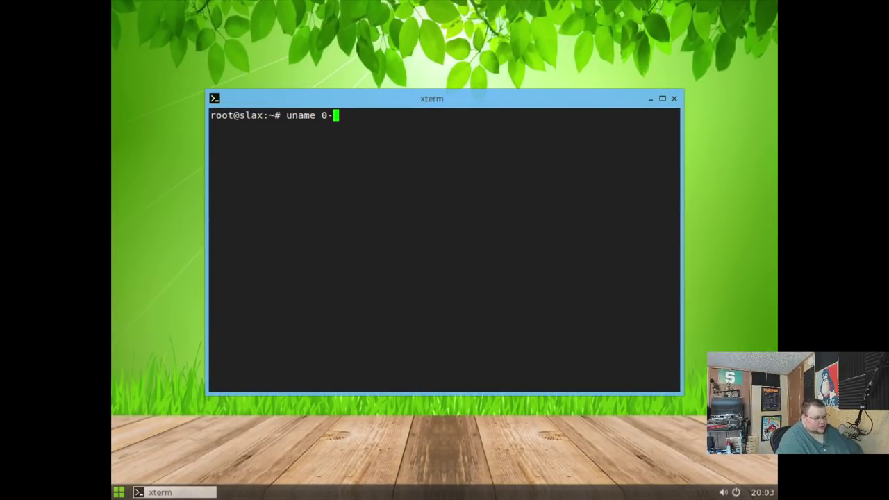
key("BackSpace")
type("-a")
key("Return")
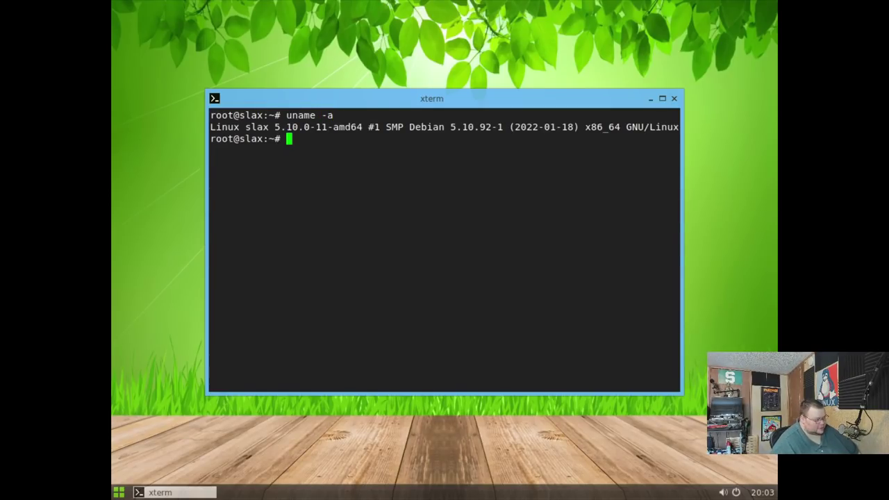
- Clear the screen, try neofetch, install it with sudo apt install neofetch, and run it
key("ctrl+l")
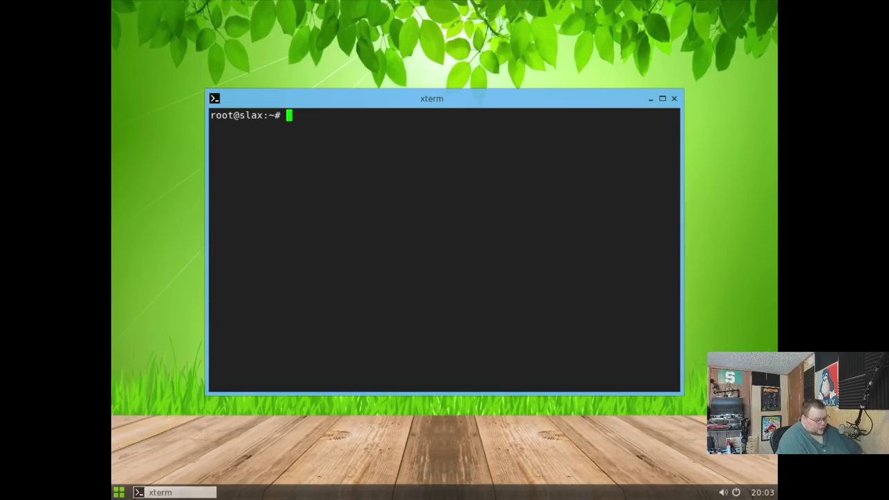
type("neofetch")
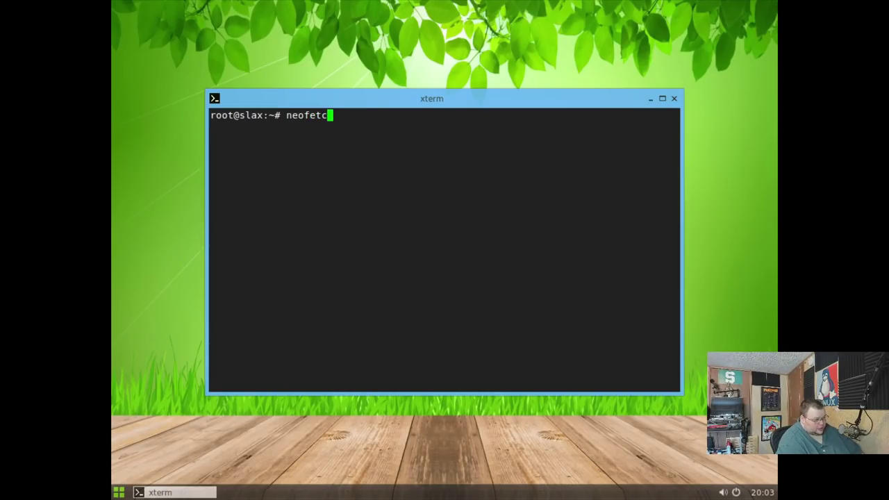
key("Return")
type("sydo")
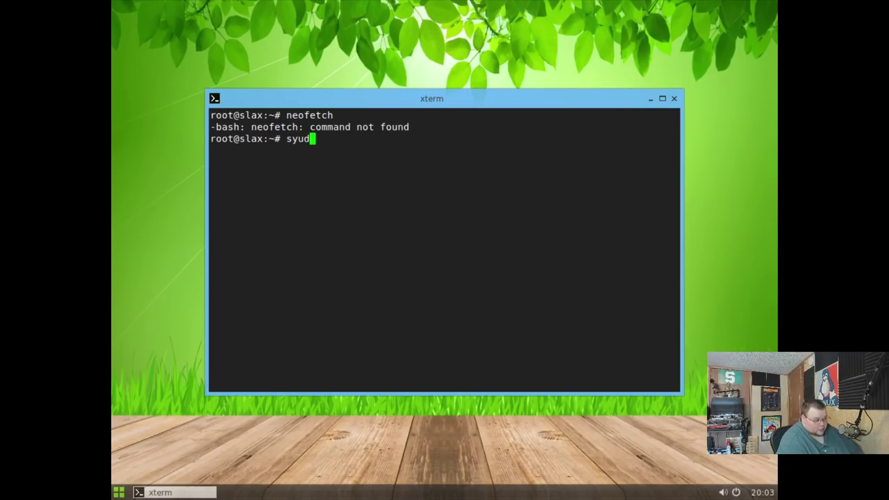
key("BackSpace")
key("BackSpace")
key("BackSpace")
type("udo apt")
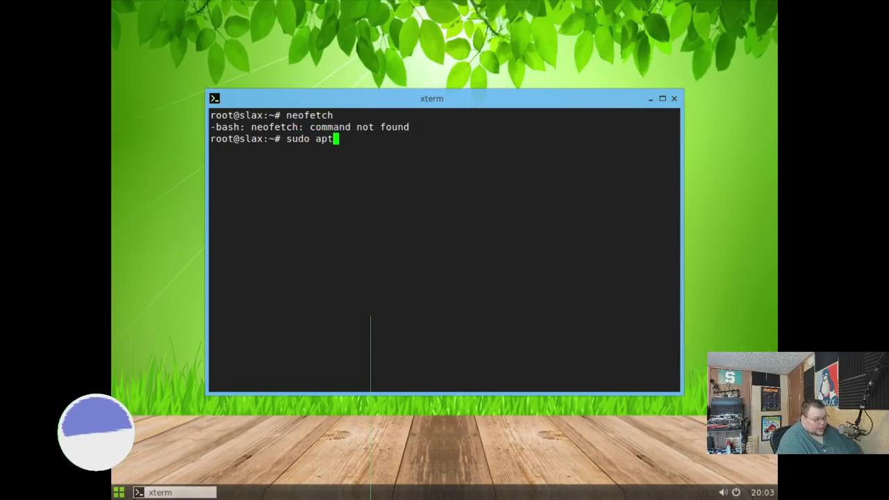
type(" install neofetch")
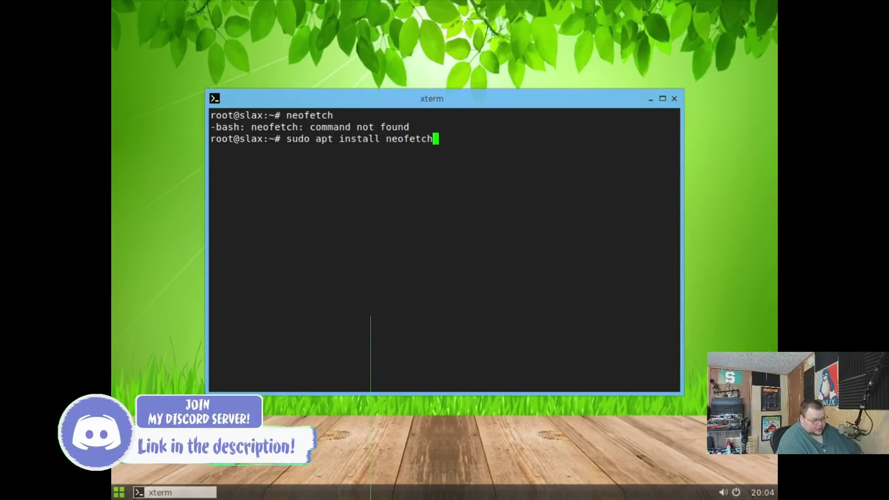
key("Return")
type("neofetch")
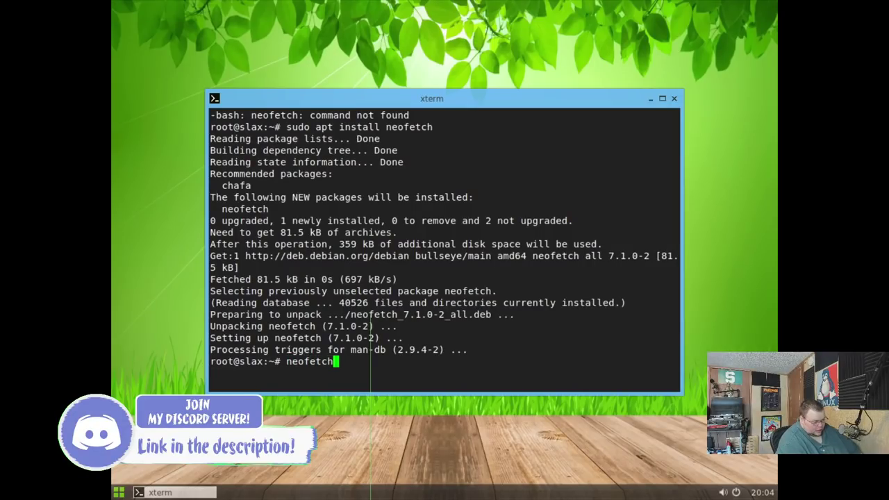
key("Return")
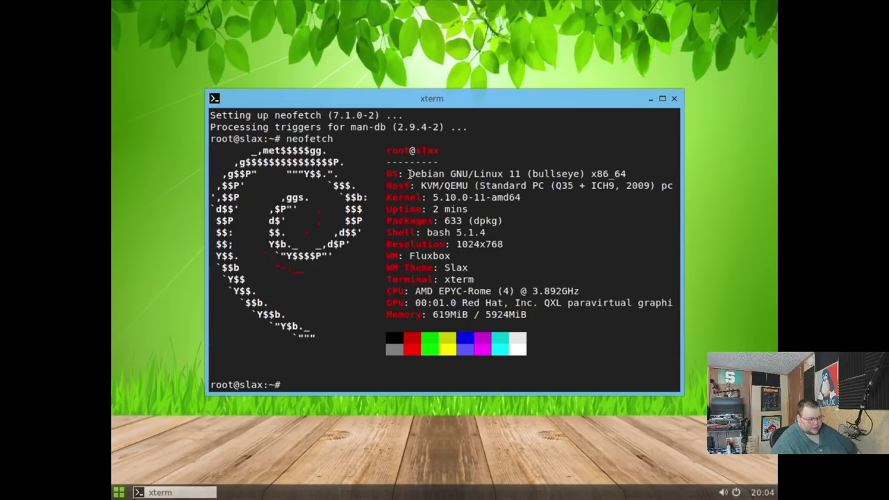
left_click_drag(404, 173, 489, 176)
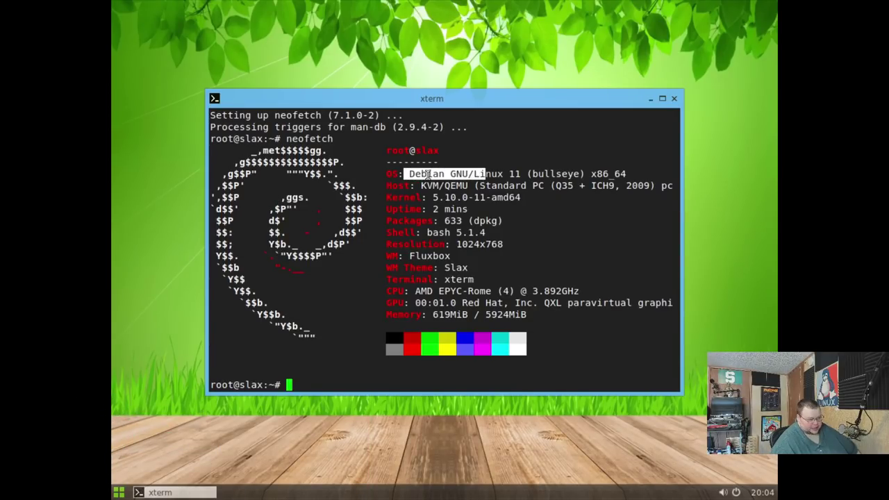
left_click_drag(428, 198, 478, 199)
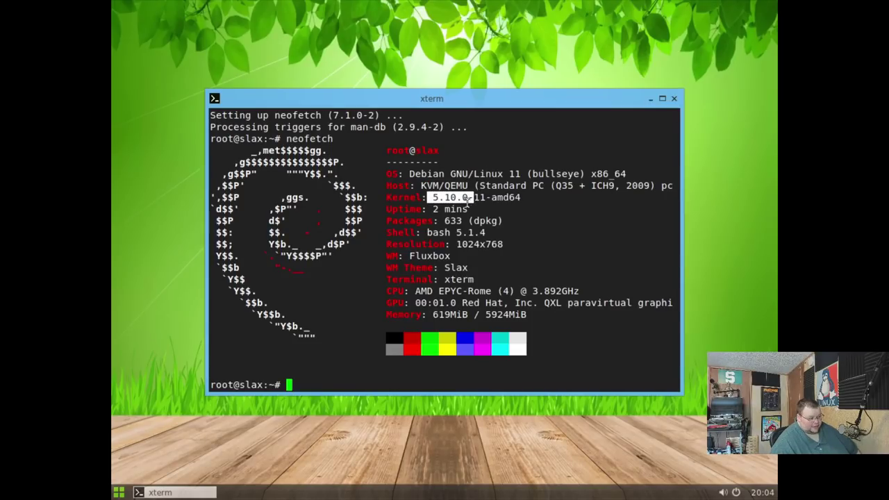
left_click(443, 220)
double_click(443, 220)
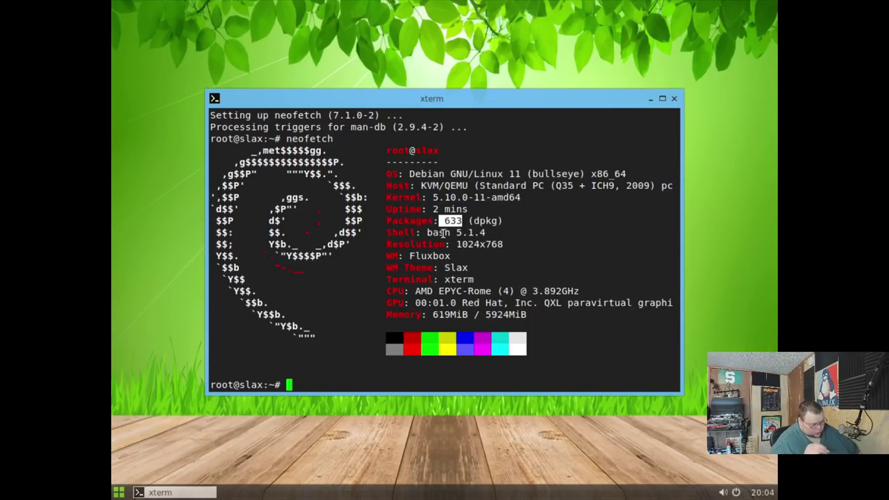
left_click_drag(404, 256, 450, 256)
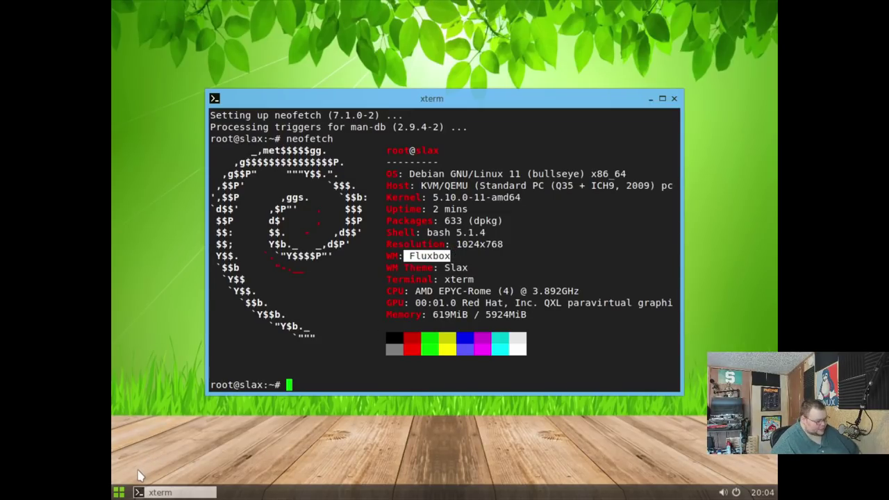
left_click(119, 492)
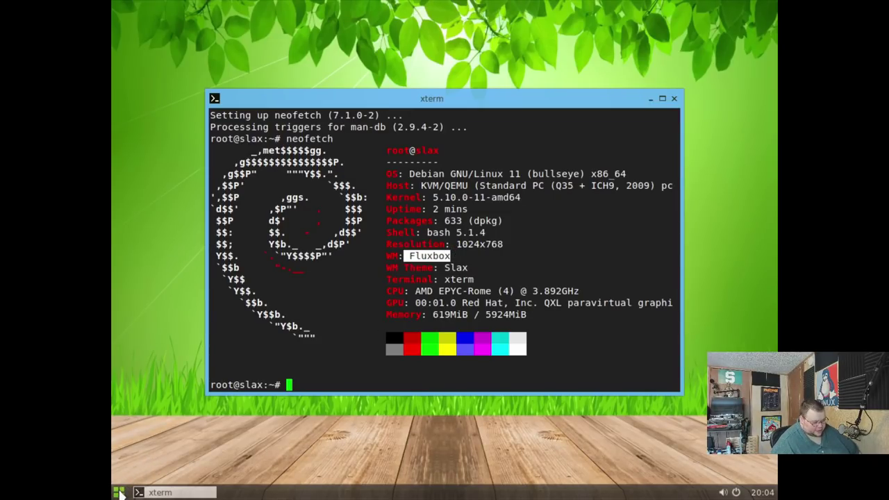
left_click(119, 494)
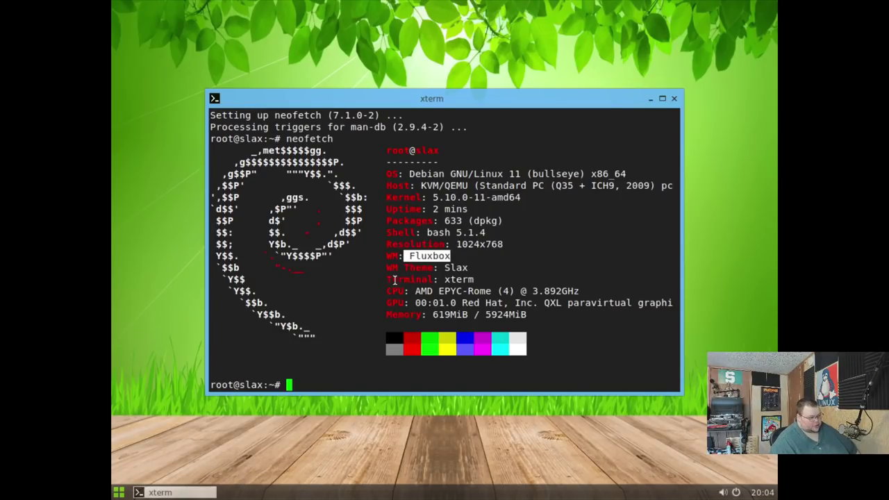
left_click_drag(419, 279, 486, 279)
left_click(407, 338)
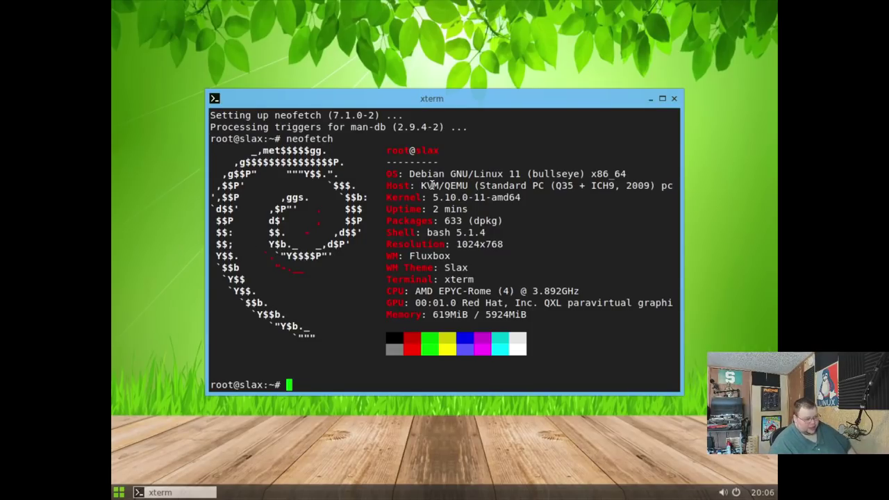
- Launch Web Browser from the launcher and agree to install Chromium
left_click(118, 493)
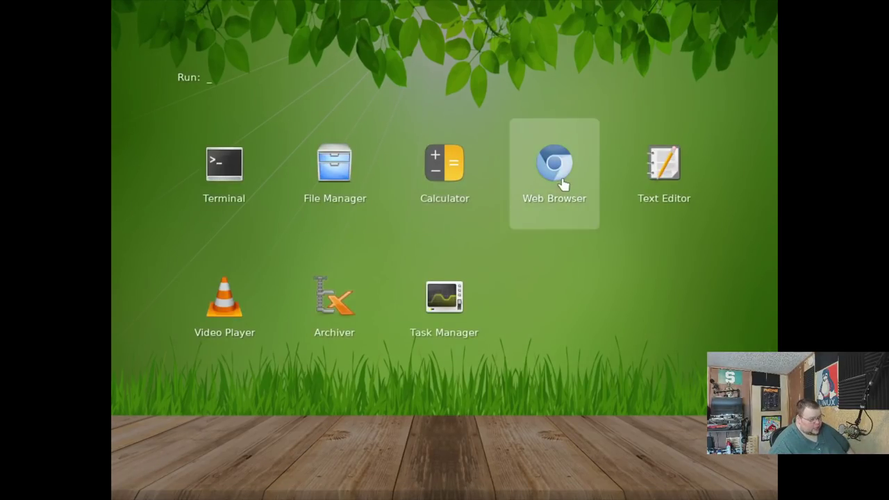
left_click(560, 182)
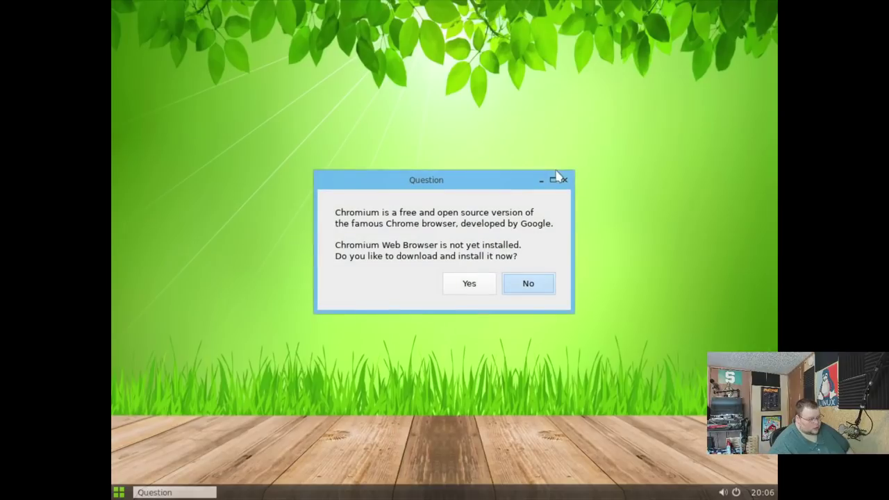
left_click(473, 284)
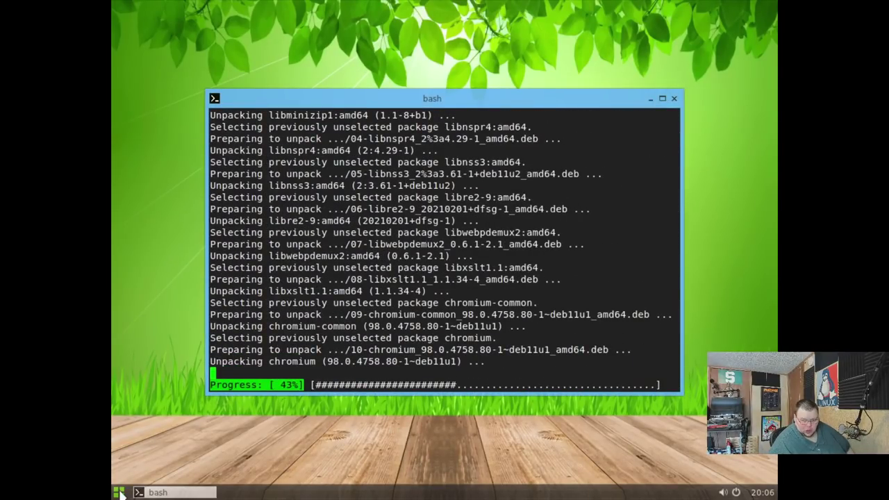
left_click(119, 492)
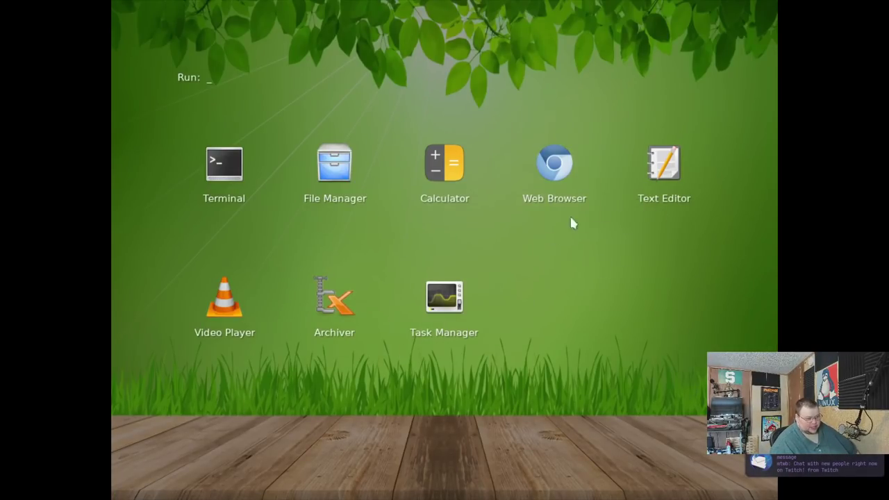
- Open the text editor, view the About SciTE version info (4.4.5), then close SciTE
left_click(680, 179)
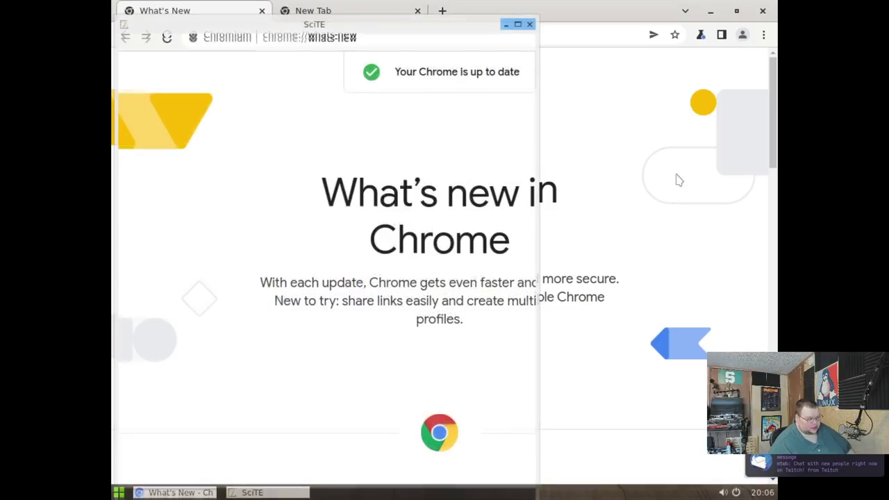
left_click_drag(341, 25, 416, 25)
left_click(494, 41)
left_click(517, 85)
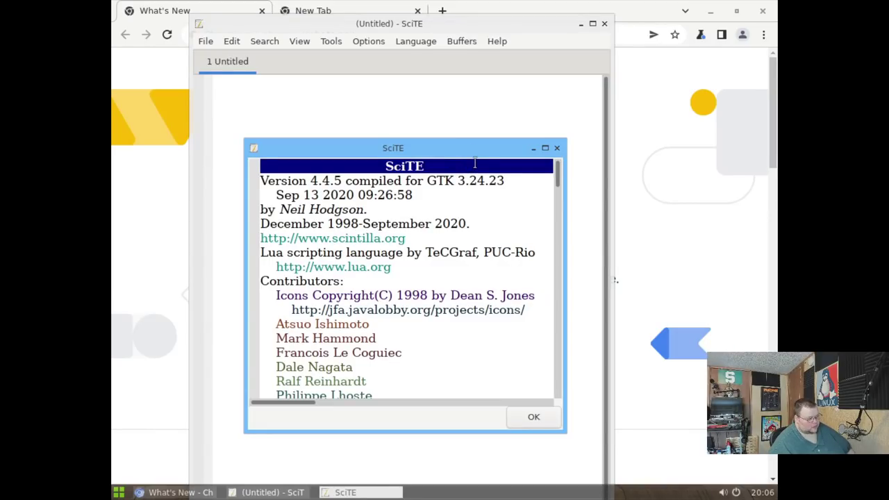
left_click(556, 148)
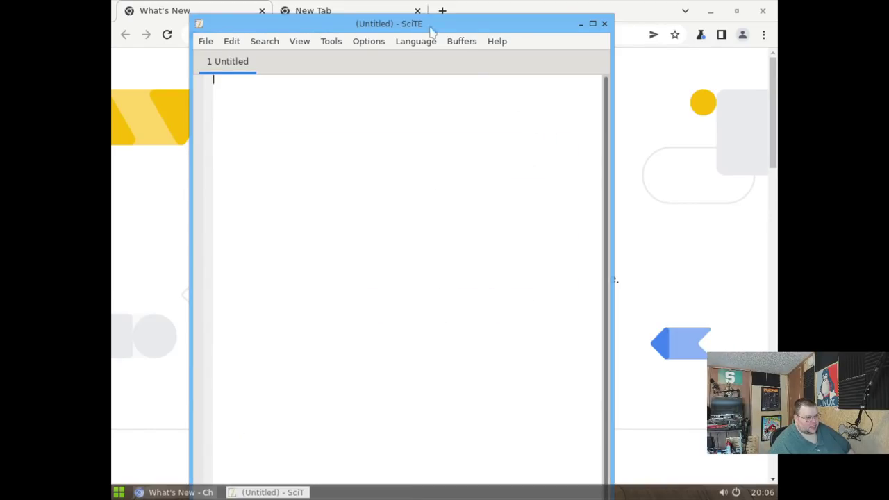
left_click_drag(393, 30, 459, 33)
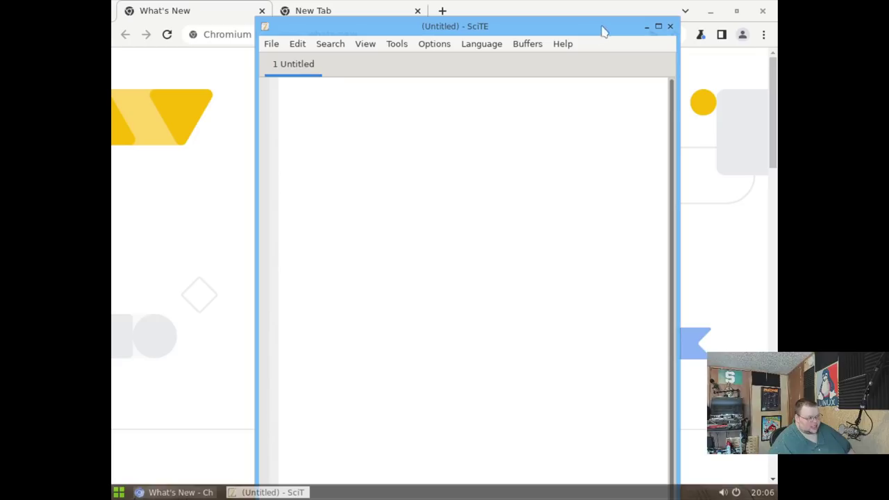
left_click(671, 27)
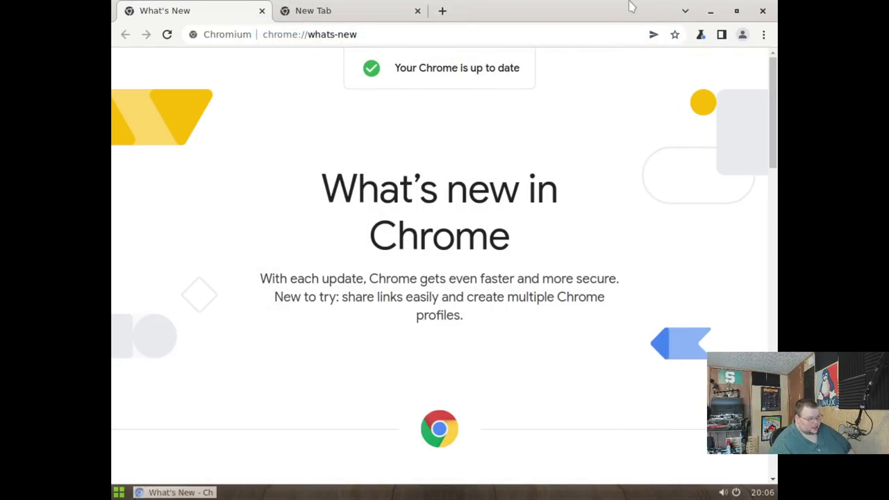
left_click_drag(641, 9, 657, 137)
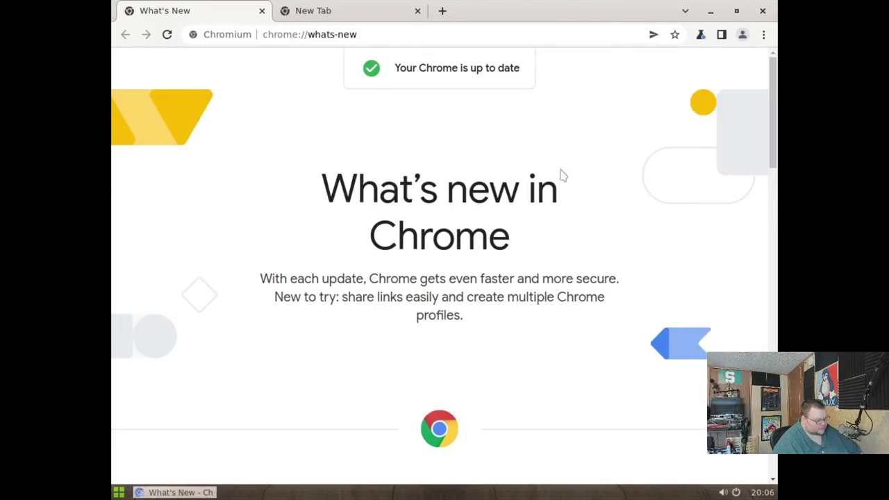
- Open a terminal and try sudo apt install firefox, which has no installation candidate
left_click(119, 493)
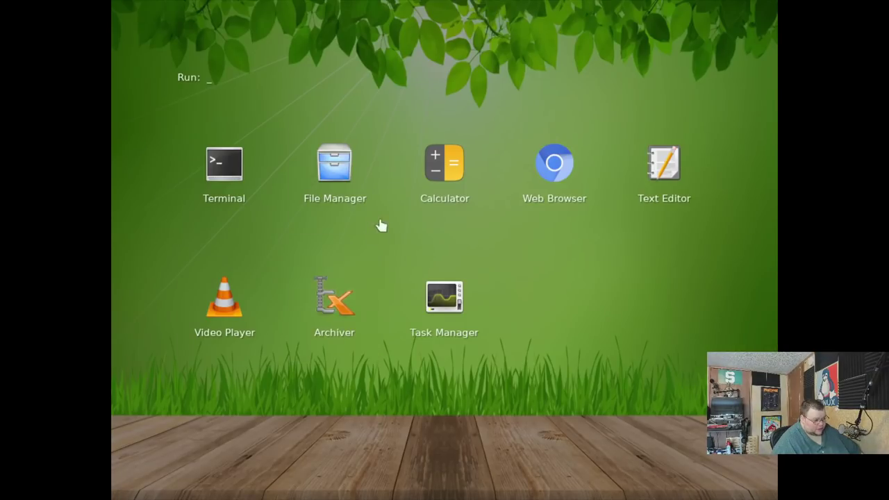
left_click(240, 176)
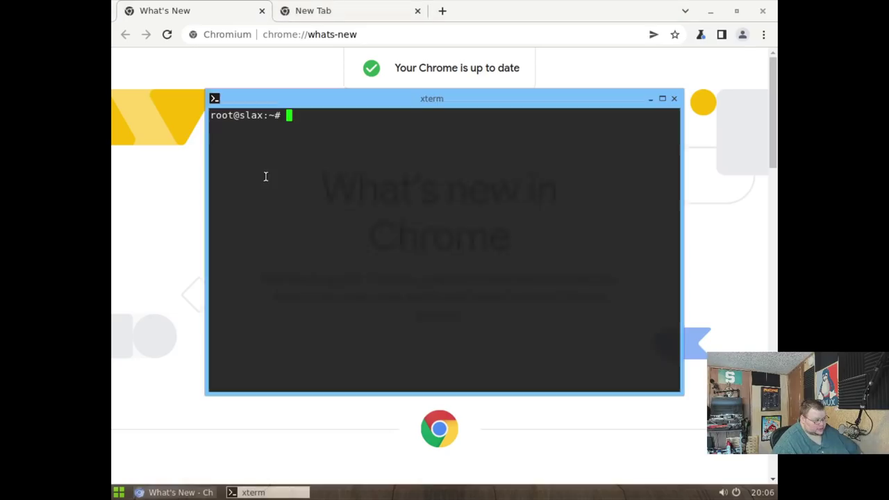
type("sudo atp")
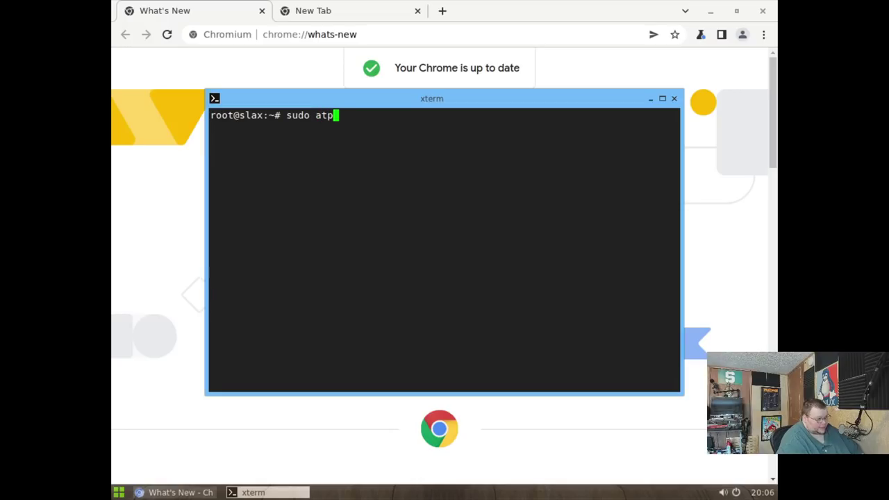
key("BackSpace")
key("BackSpace")
type("pt install firefox")
key("Return")
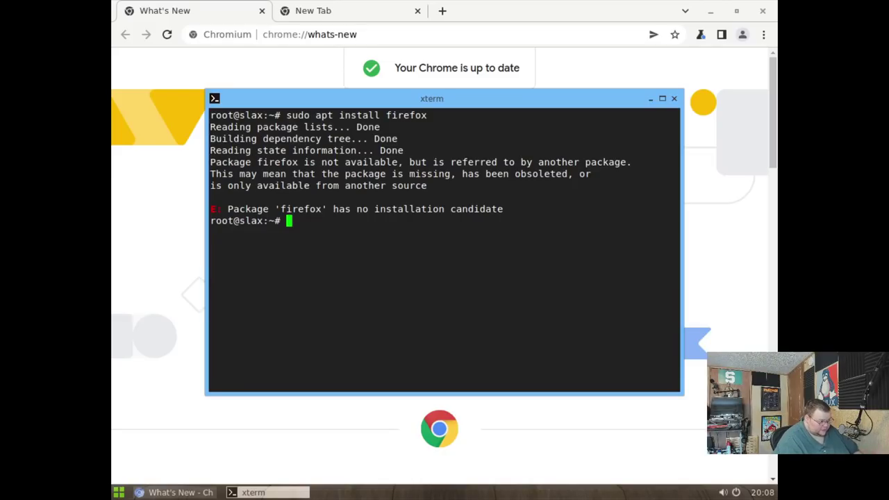
- Rerun the install as firefox-esr and launch Firefox ESR from the launcher
key("Up")
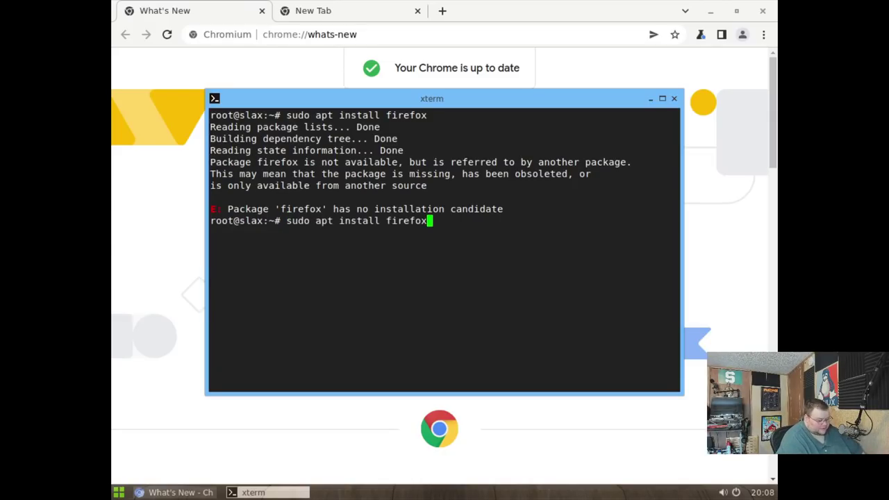
type("-esr")
key("Return")
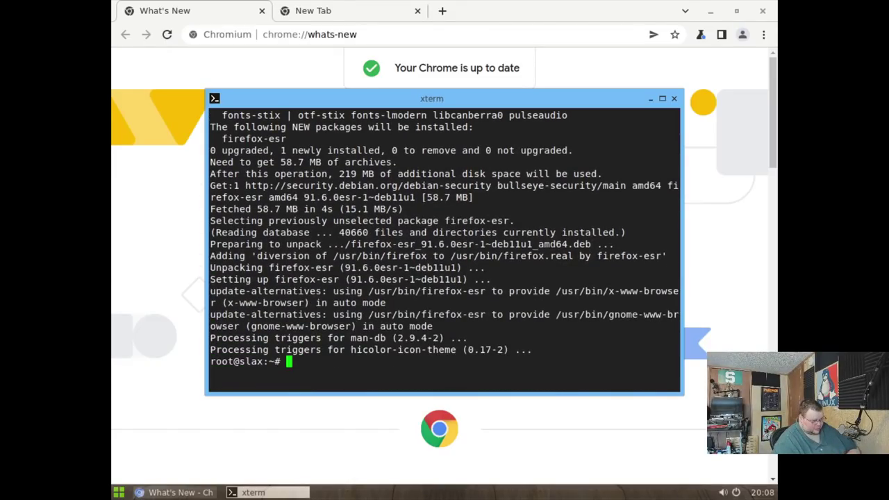
left_click(118, 492)
left_click(629, 206)
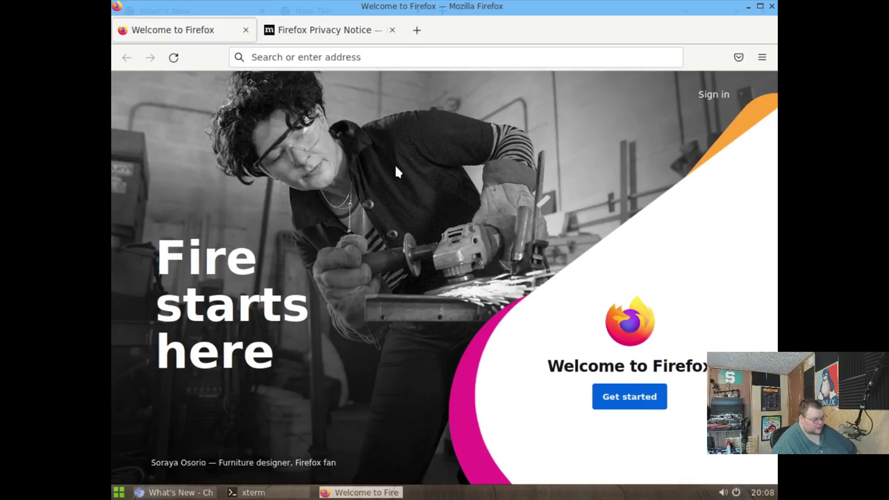
- Quit Firefox ESR, confirming closing all tabs, then close the terminal
left_click(772, 7)
left_click(540, 152)
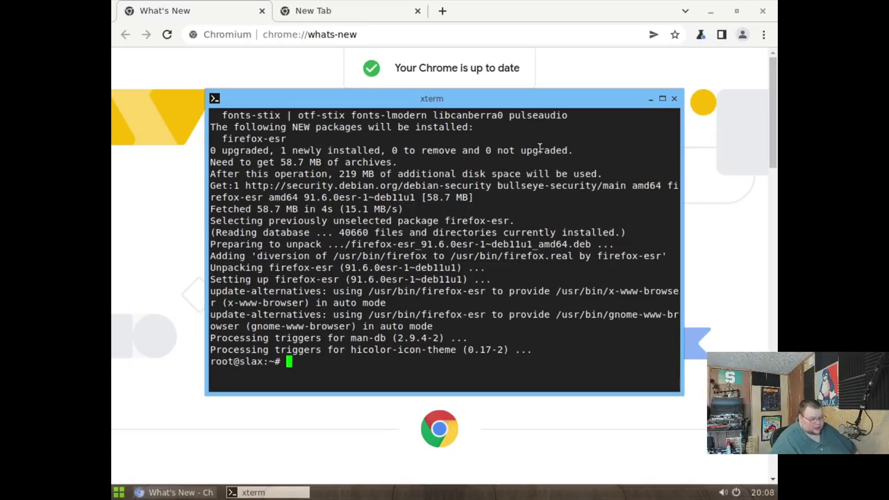
left_click(674, 98)
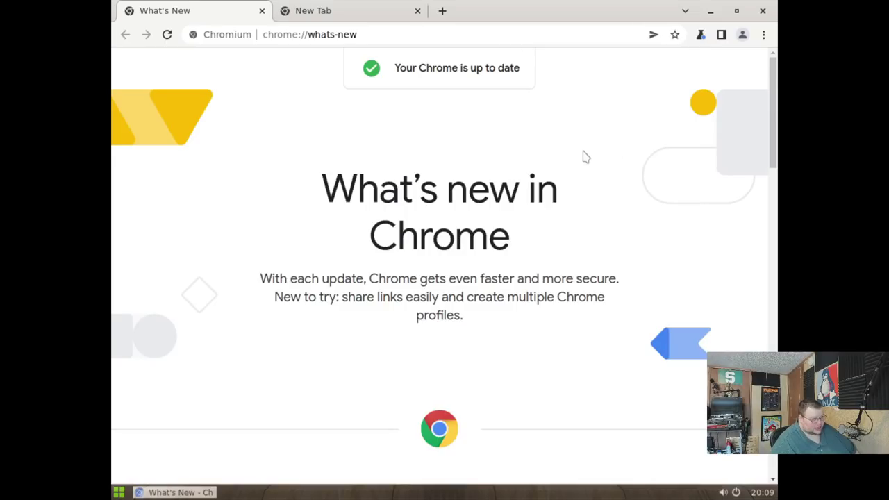
- Close Chromium and run free -m in a new terminal
left_click(762, 12)
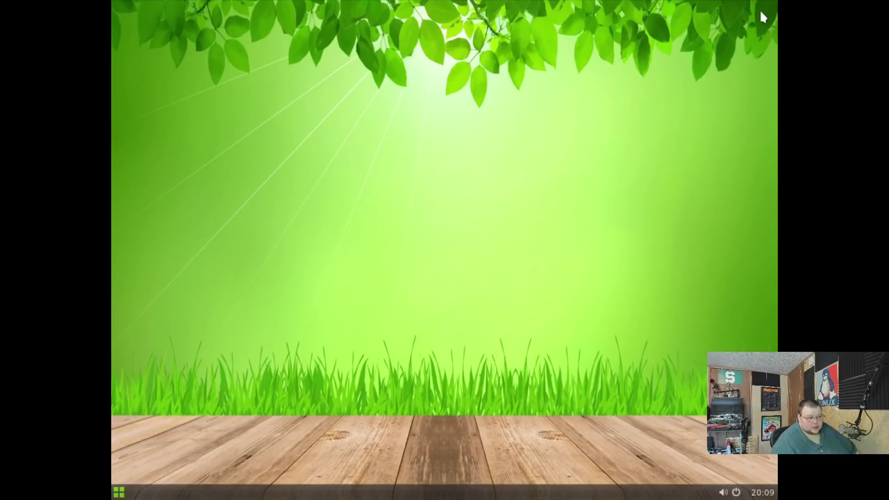
left_click(119, 492)
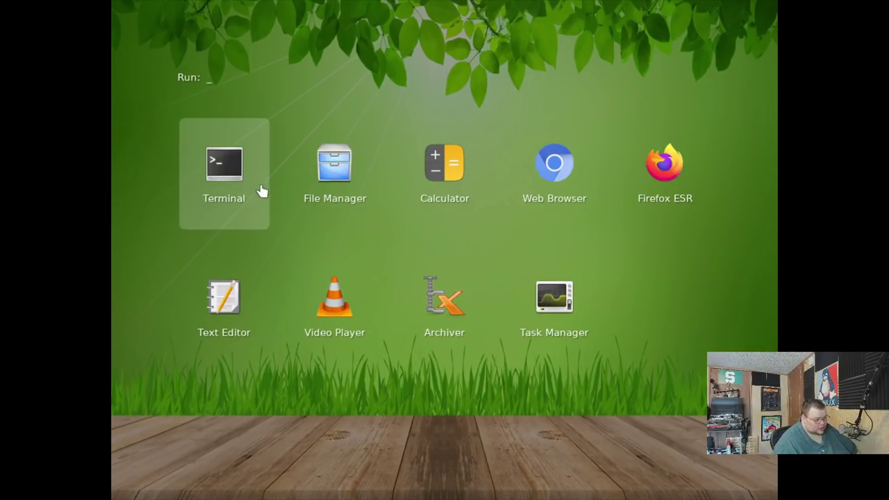
left_click(243, 183)
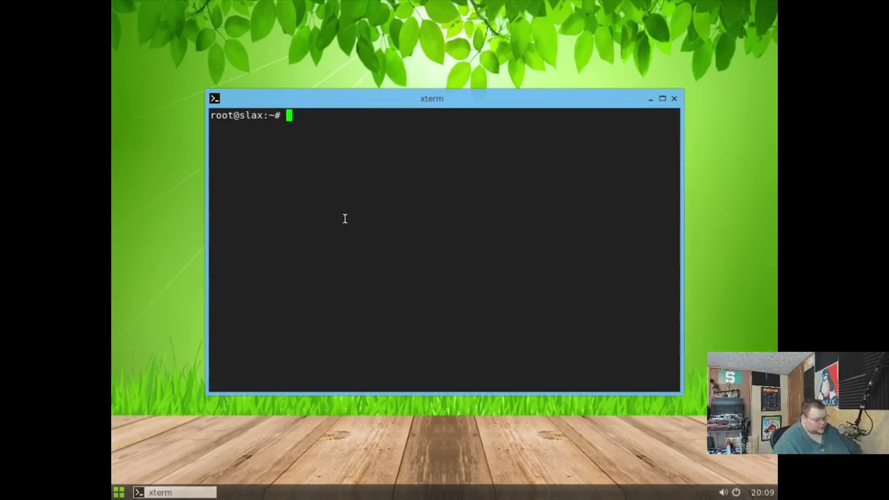
type("free ")
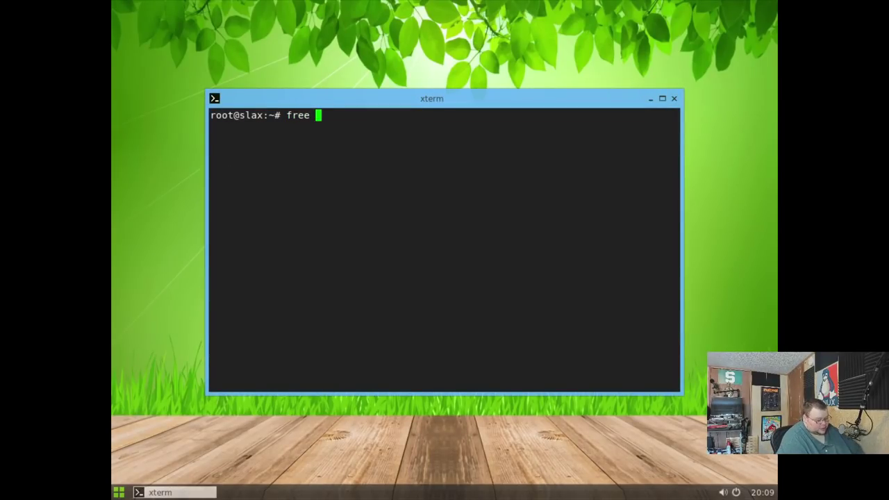
type("-m")
key("Return")
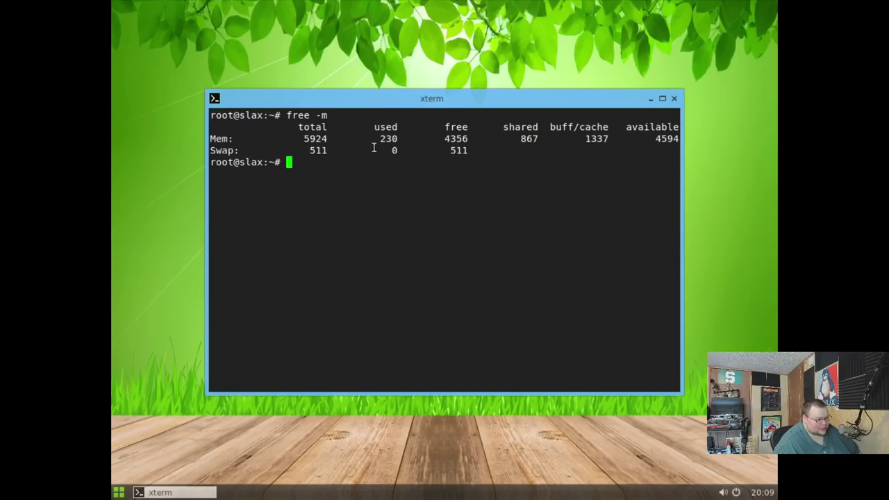
- Select the 230 MB used-memory figure, then launch htop
left_click_drag(374, 139, 400, 139)
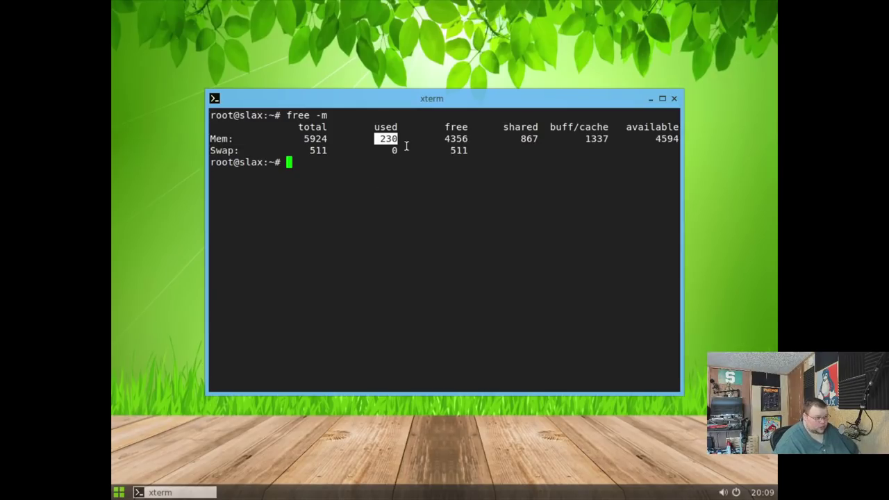
left_click_drag(445, 103, 462, 100)
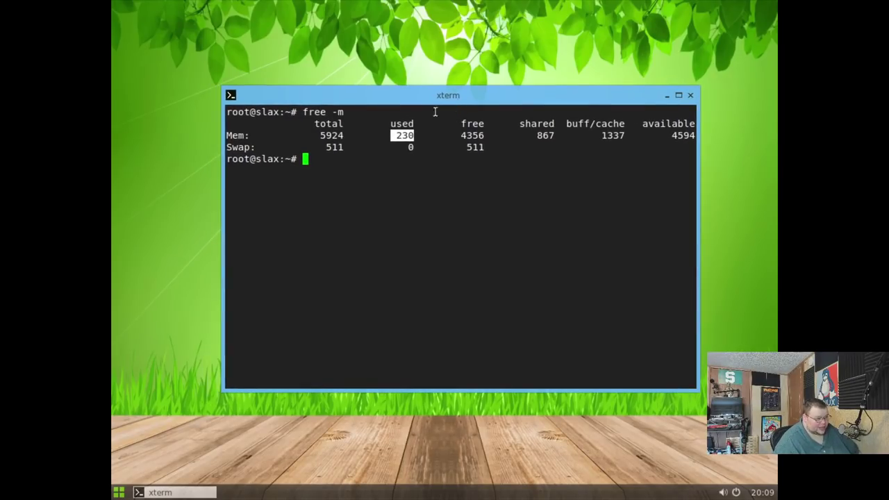
double_click(404, 136)
type("htop")
key("Return")
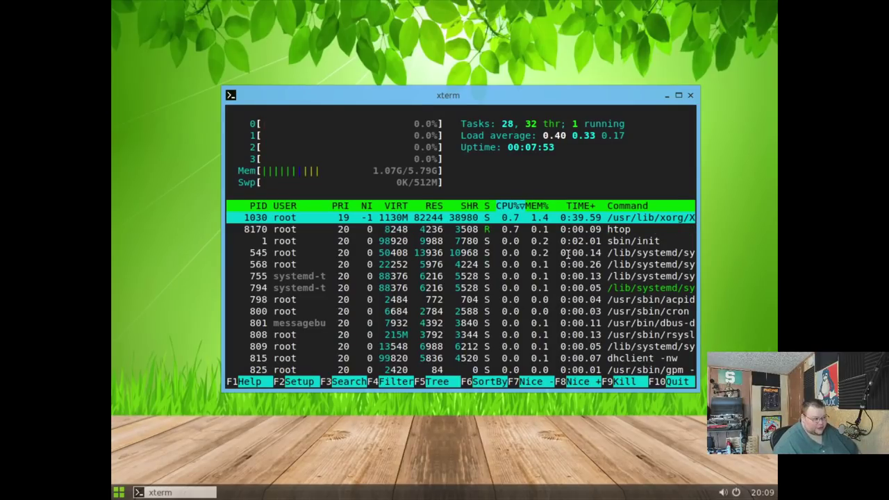
- Select htop's task count of 28 while reviewing memory use of 1.07G of 5.79G
double_click(505, 123)
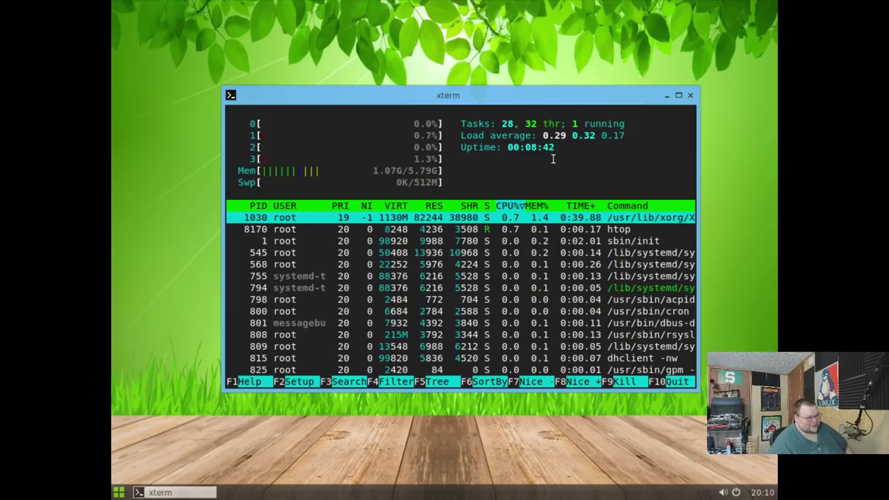
- Close the htop terminal, then open Archiver from the launcher and close it again
left_click(690, 96)
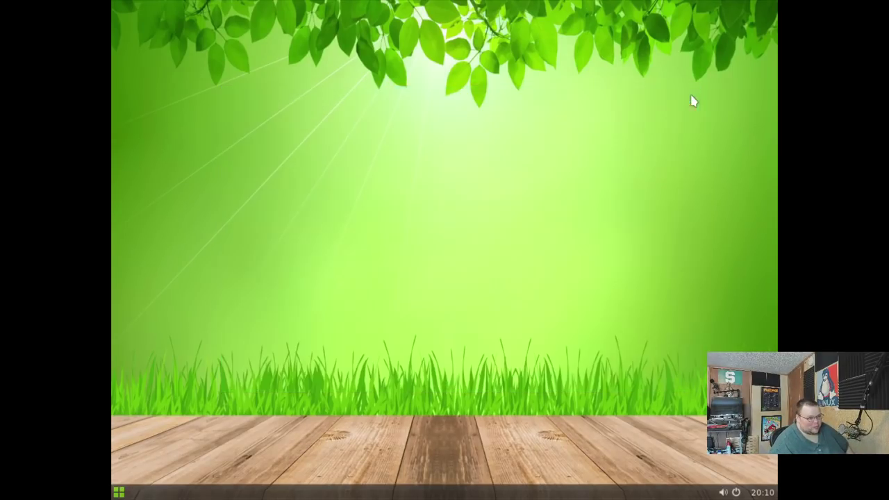
left_click(125, 490)
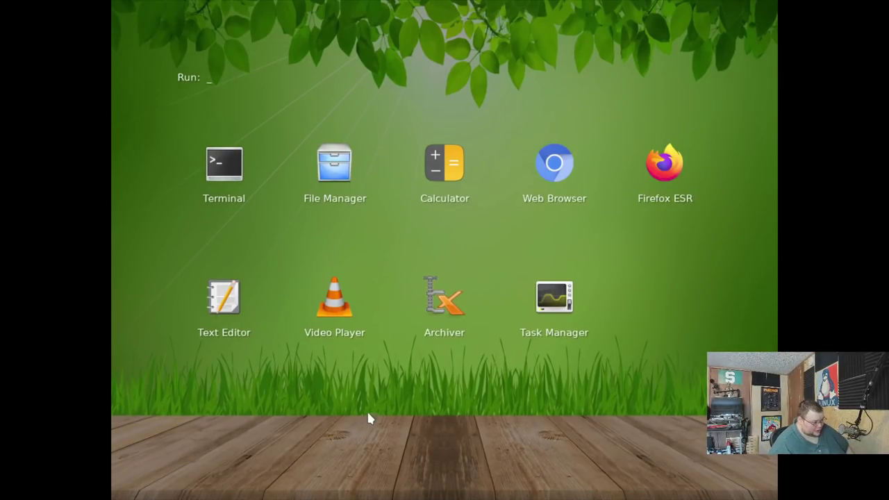
left_click(442, 303)
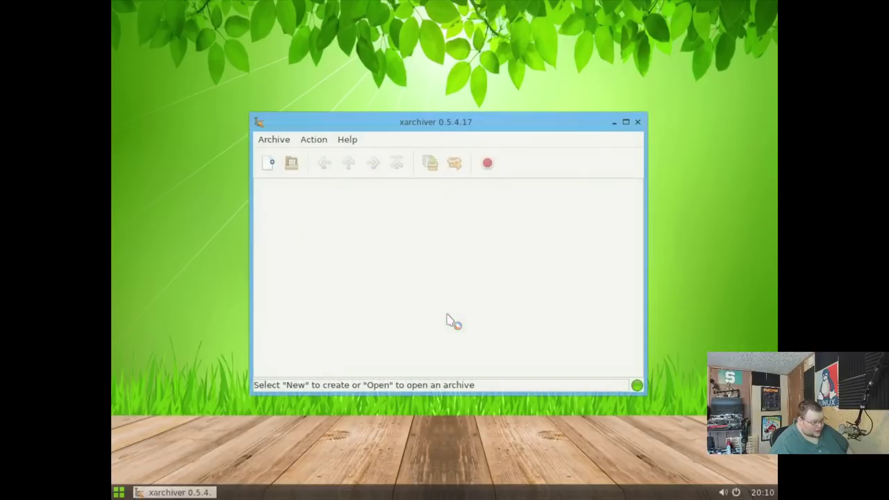
left_click(637, 122)
- Browse the desktop menu's Keyboard layout and Screen resolution lists, then dismiss the menu
right_click(553, 124)
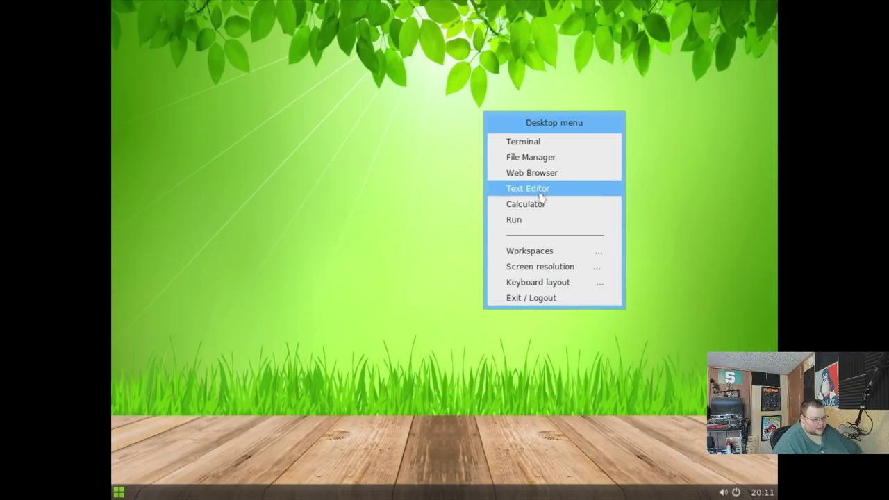
mouse_move(552, 267)
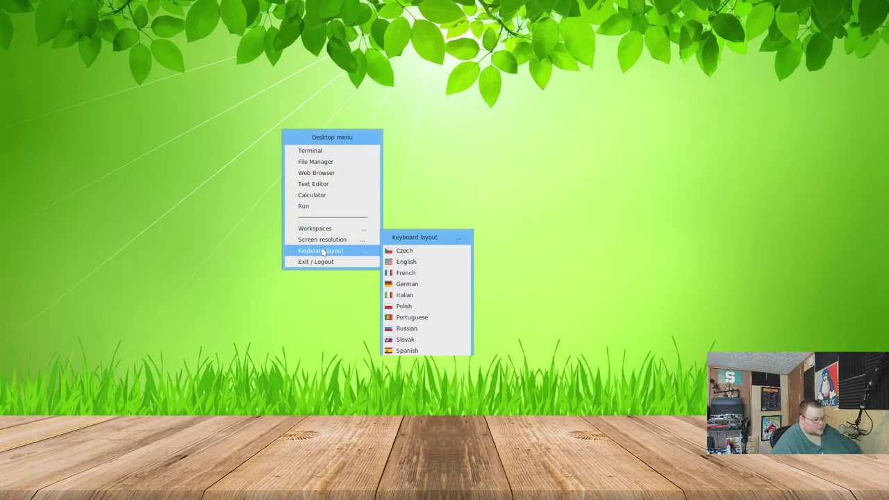
mouse_move(326, 231)
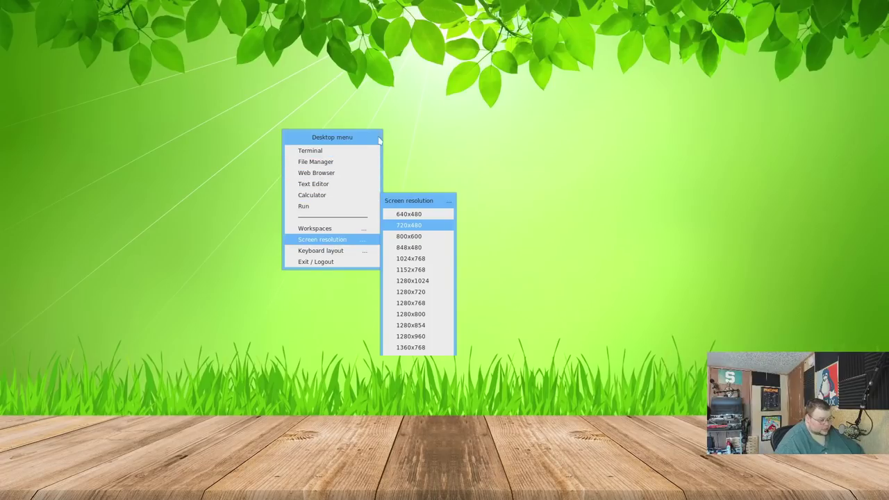
left_click(527, 130)
- Reopen the desktop right-click menu to reach the Screen resolution choices
right_click(358, 270)
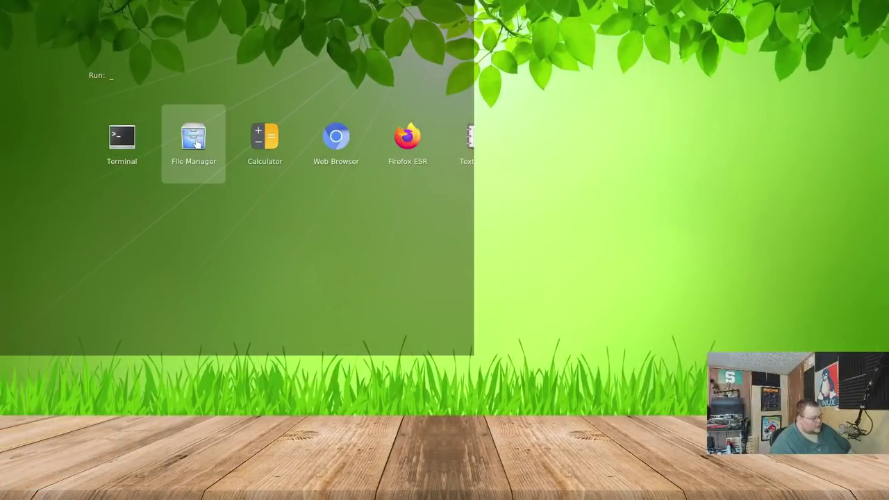
- View Tux Commander's About info (0.6.70-dev), close it, and return to the launcher
left_click(199, 155)
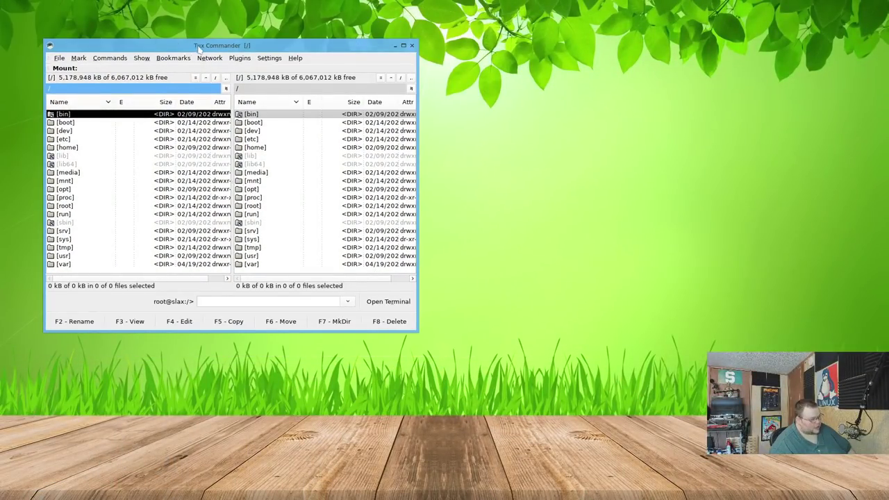
left_click(297, 59)
left_click(304, 72)
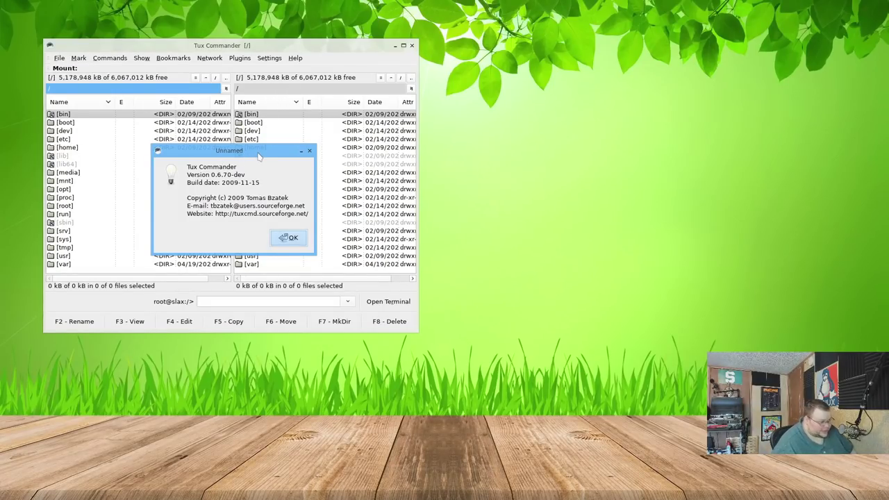
left_click(310, 151)
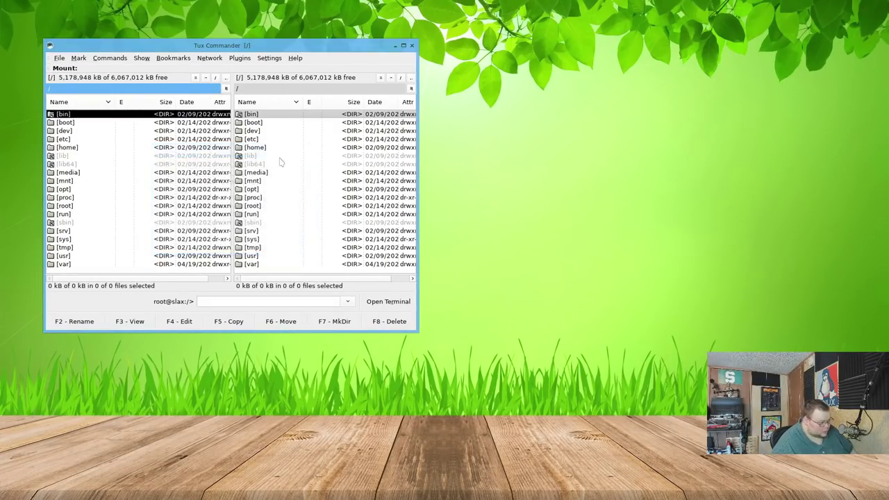
left_click(412, 45)
key("super")
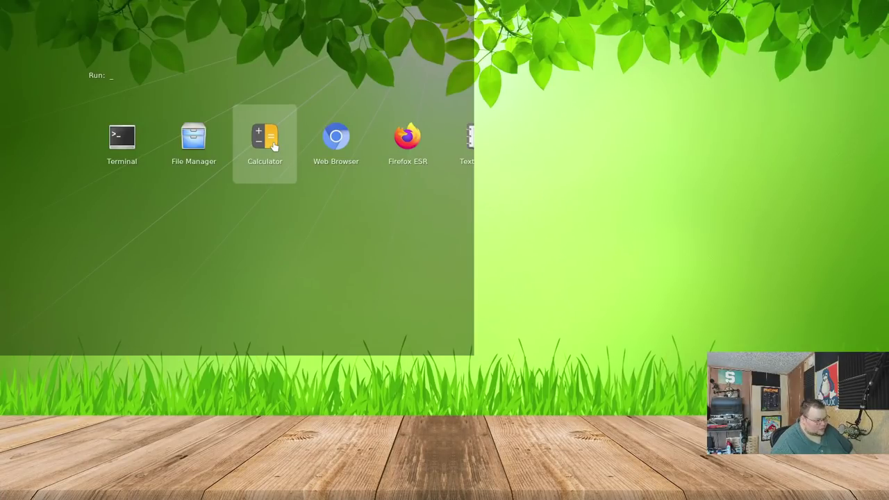
- Launch Calculator, centre its window, view its About info (3.38.2), then close it
left_click(273, 141)
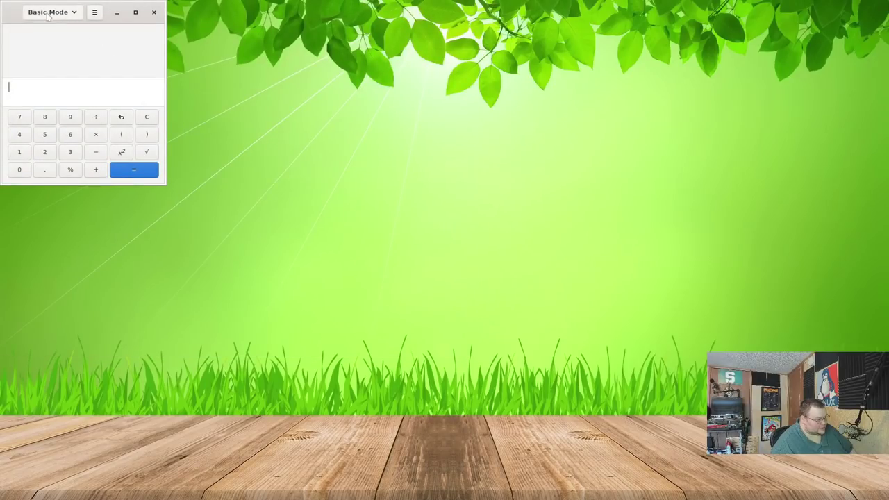
left_click_drag(15, 14, 235, 113)
left_click(314, 112)
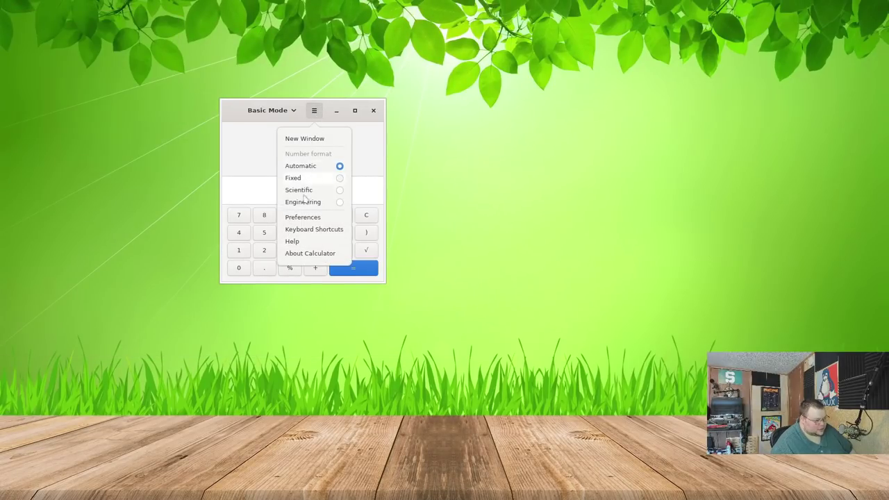
left_click(300, 253)
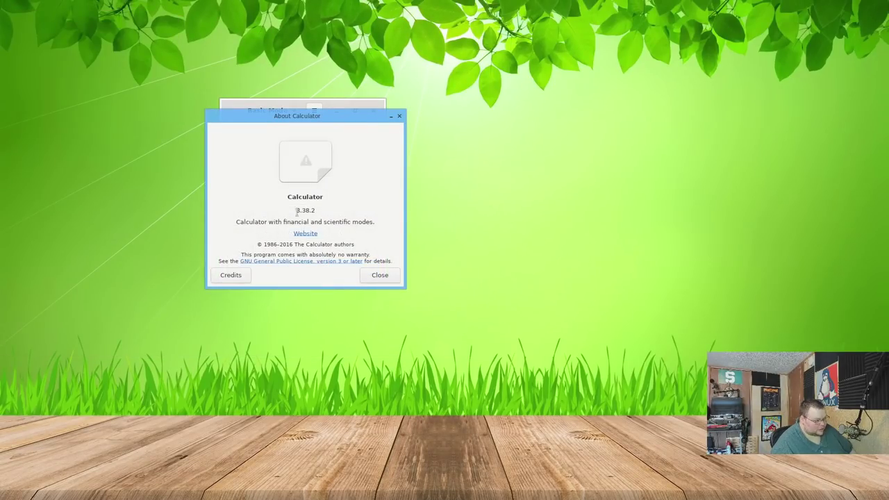
left_click(376, 276)
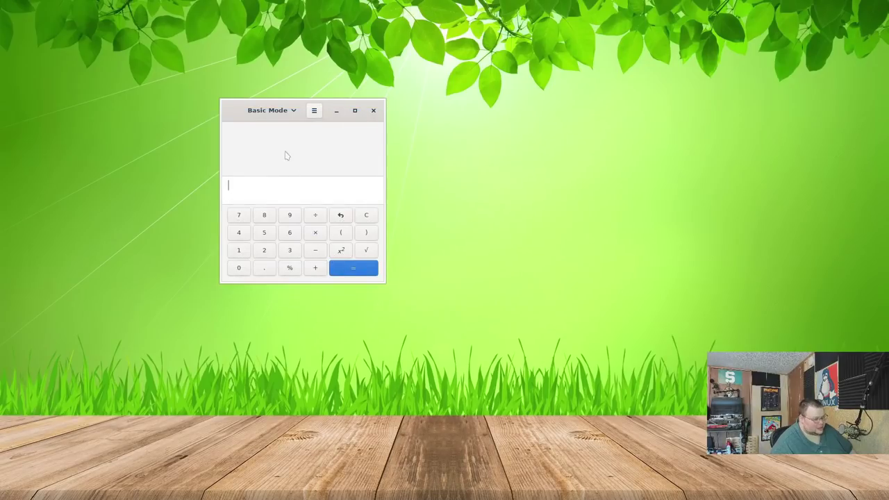
left_click(373, 110)
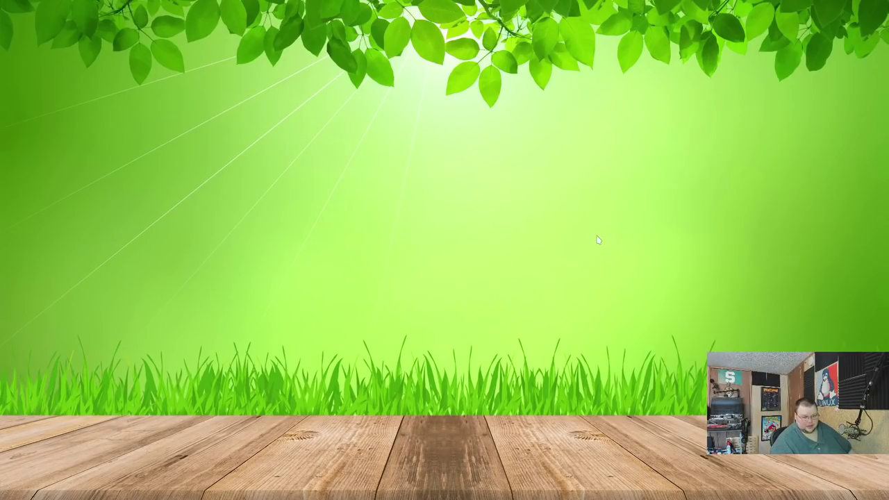